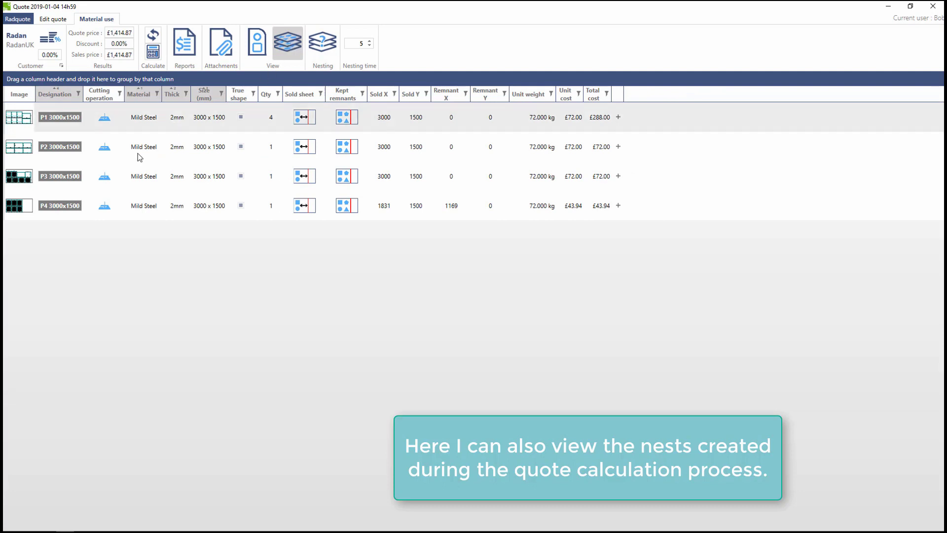
Open the P3 3000x1500 nest in the Nest Editor, inspect its part layout full screen, and close the editor.
mouse_move(18, 184)
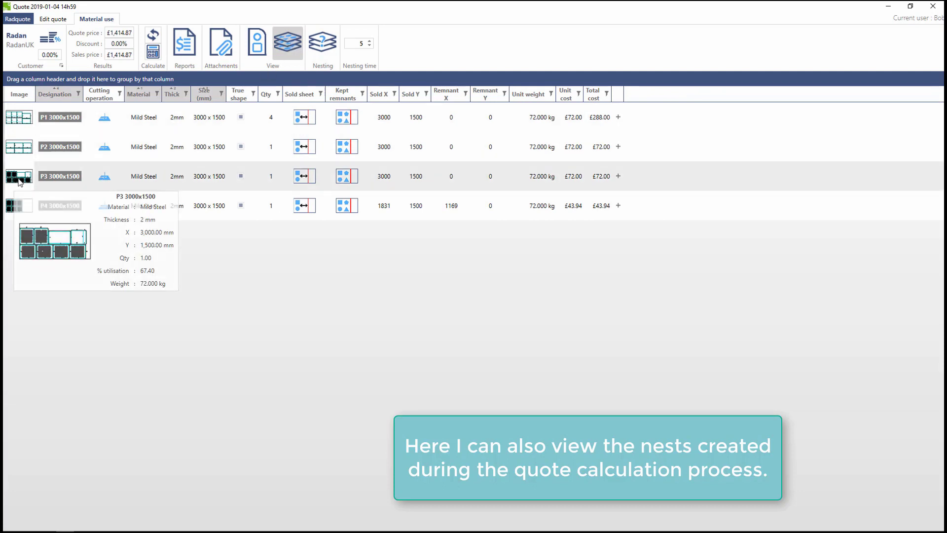
left_click(40, 188)
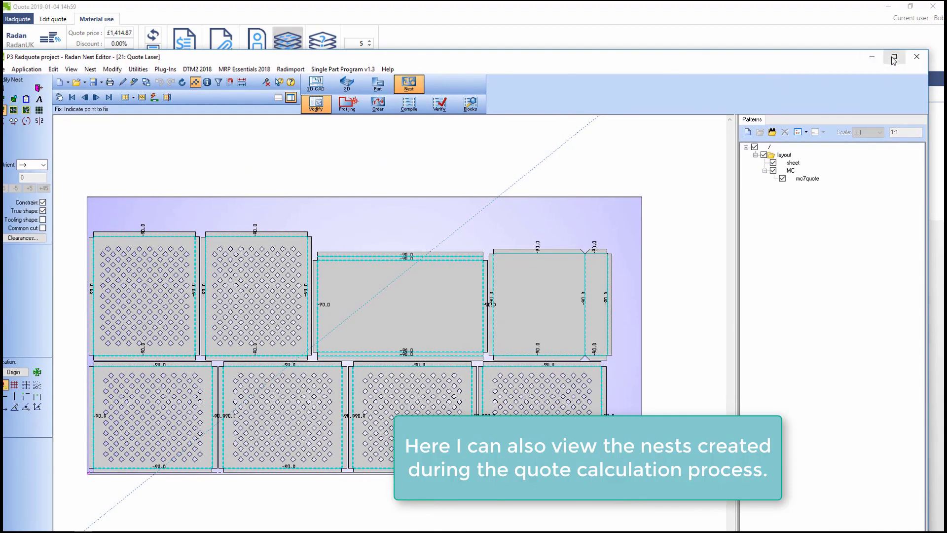
left_click(894, 57)
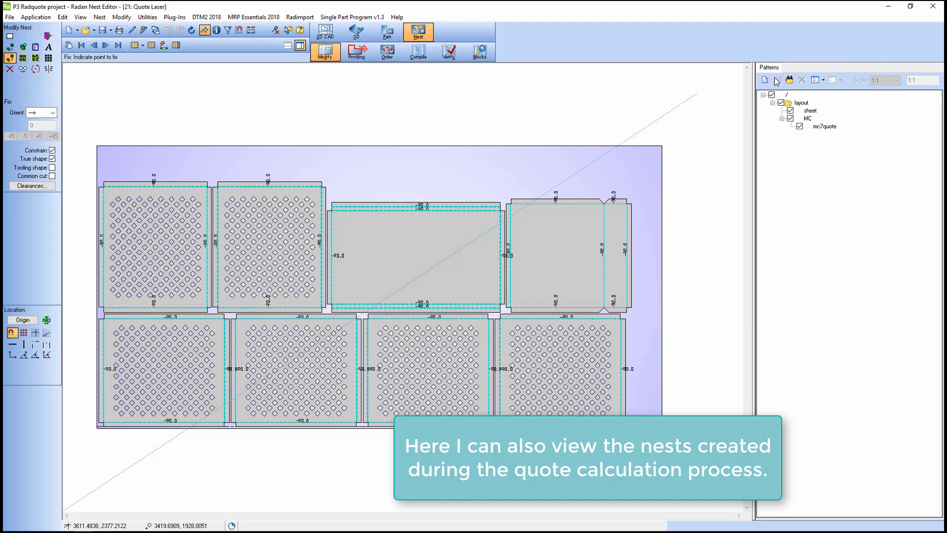
key("w")
left_click_drag(87, 131, 683, 450)
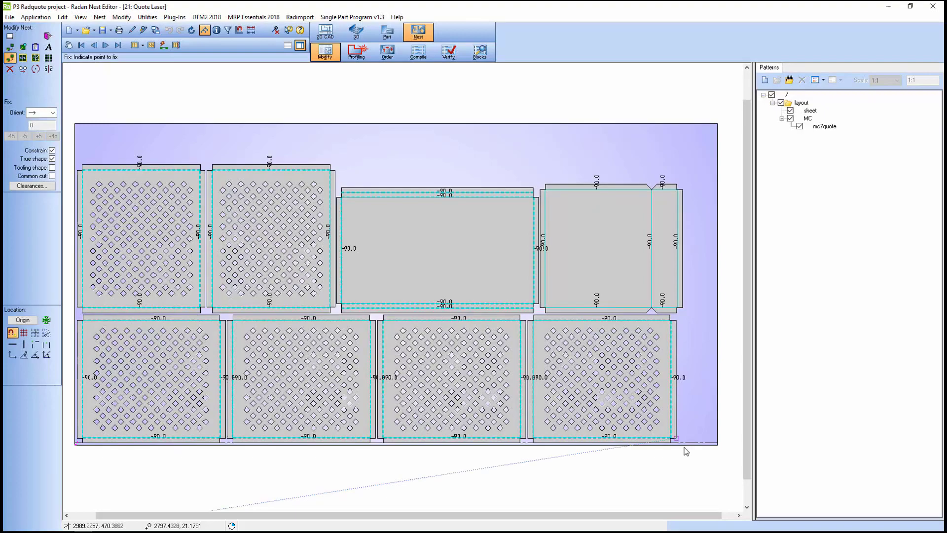
left_click(934, 11)
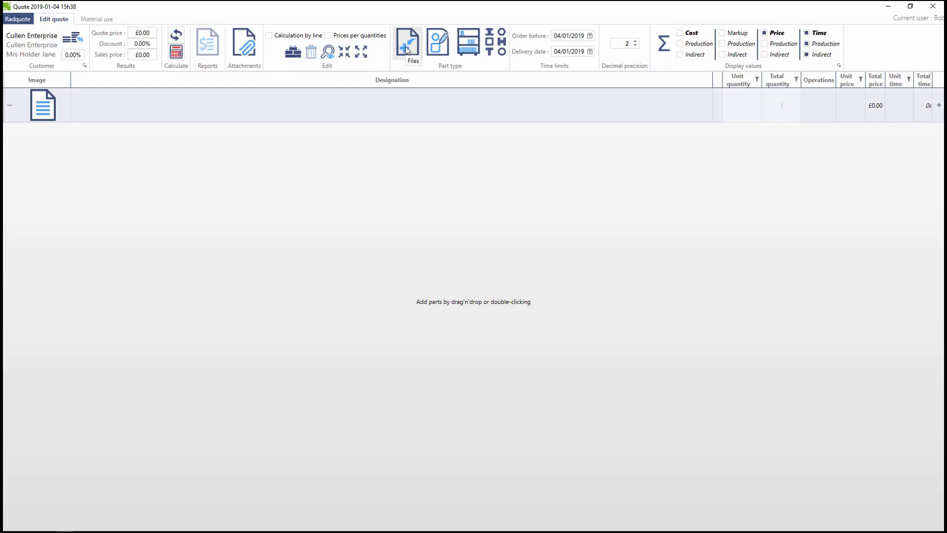
Filter the customer's part files to DXF/DWG and add 20208948.dxf, CladPanel.dxf and Dales4.dxf to the quote.
left_click(406, 46)
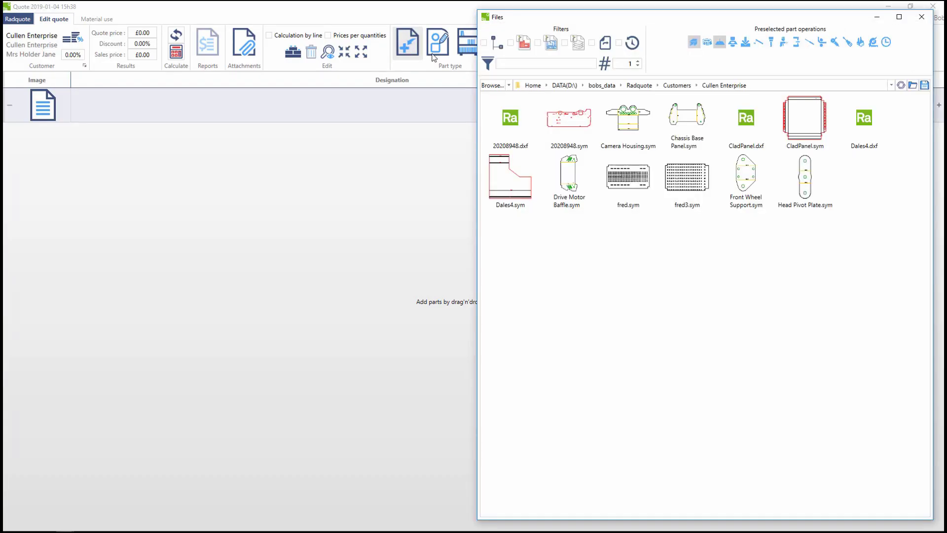
left_click(591, 43)
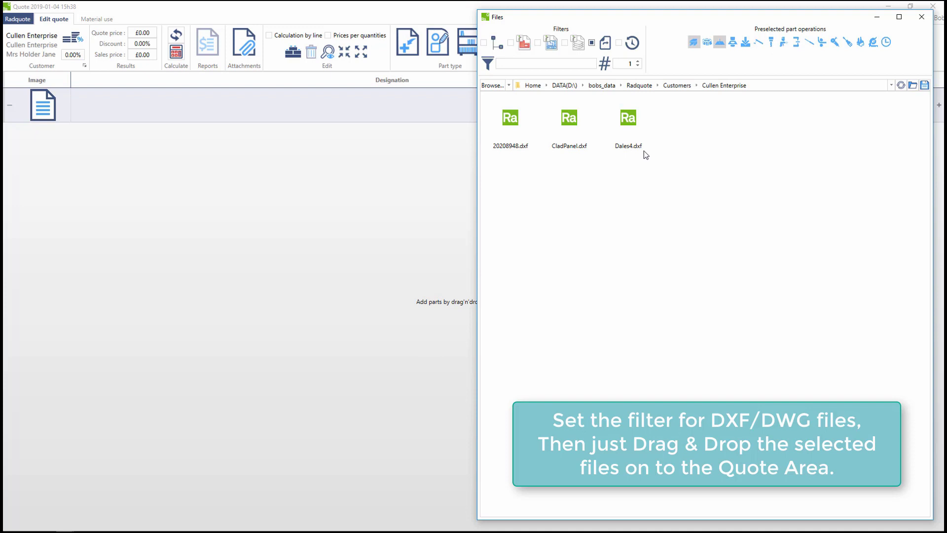
left_click(621, 122)
left_click(526, 122, "shift")
left_click_drag(529, 122, 260, 173)
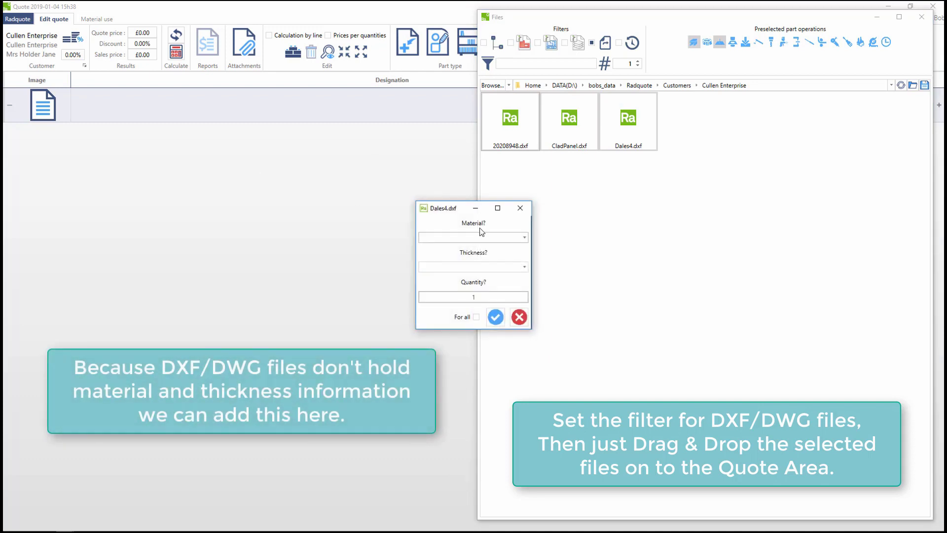
Assign Mild Steel, 1.2mm thickness and quantity 12 to all the imported DXF parts, and close the file browser.
left_click(525, 238)
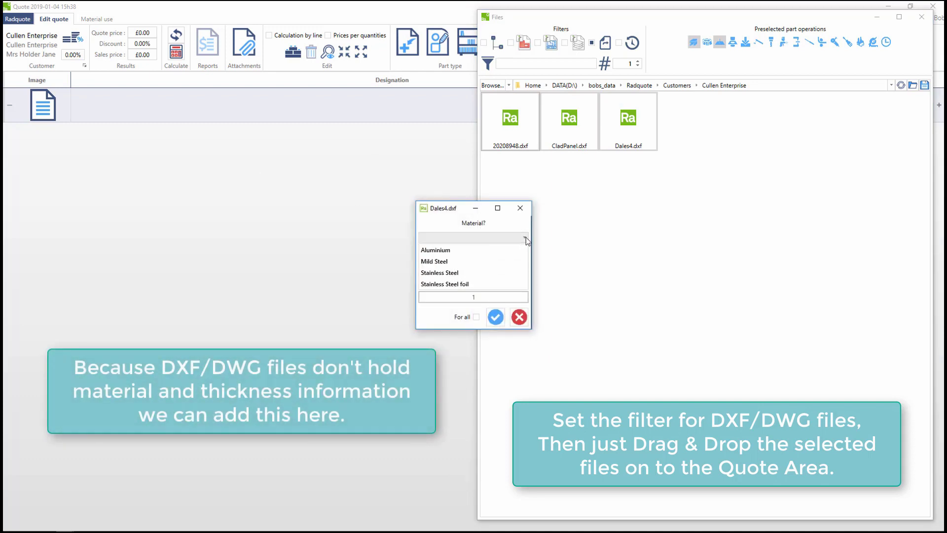
left_click(444, 261)
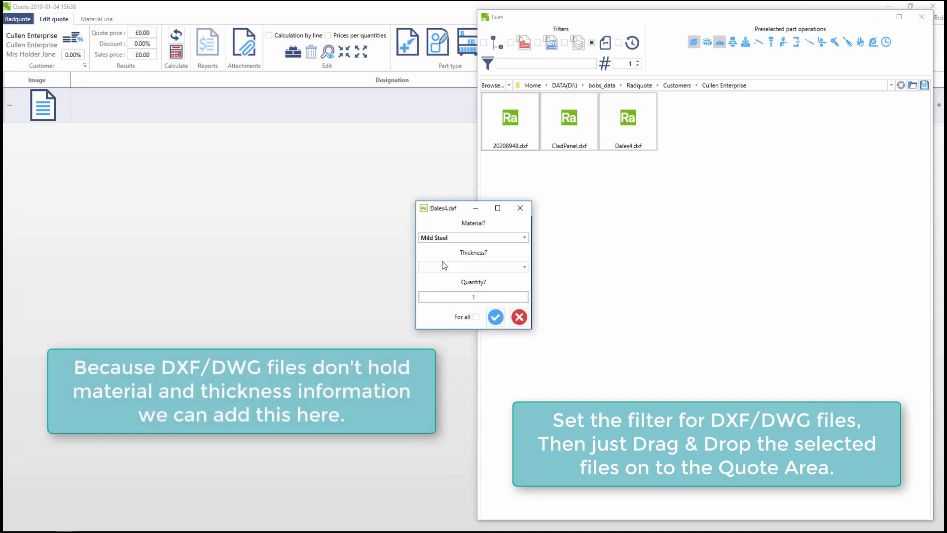
left_click(524, 266)
left_click(454, 292)
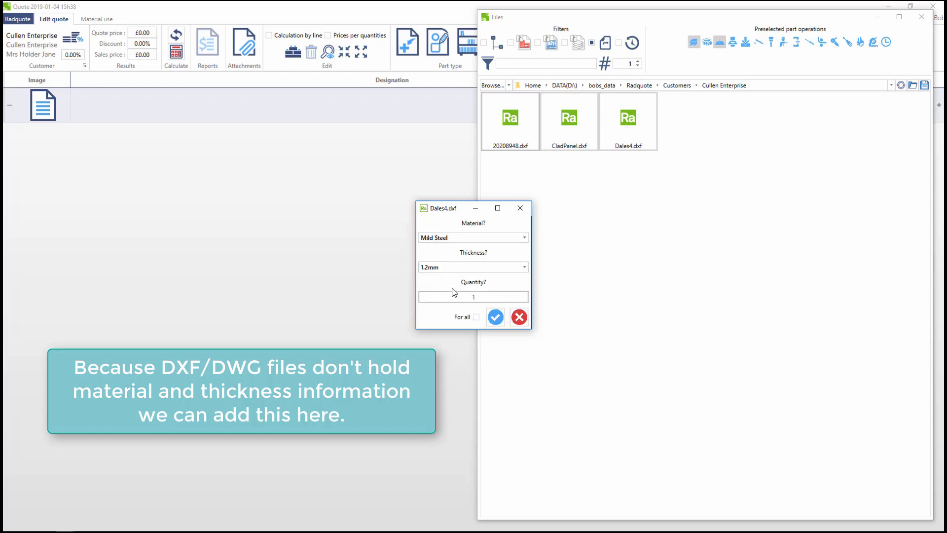
left_click(478, 297)
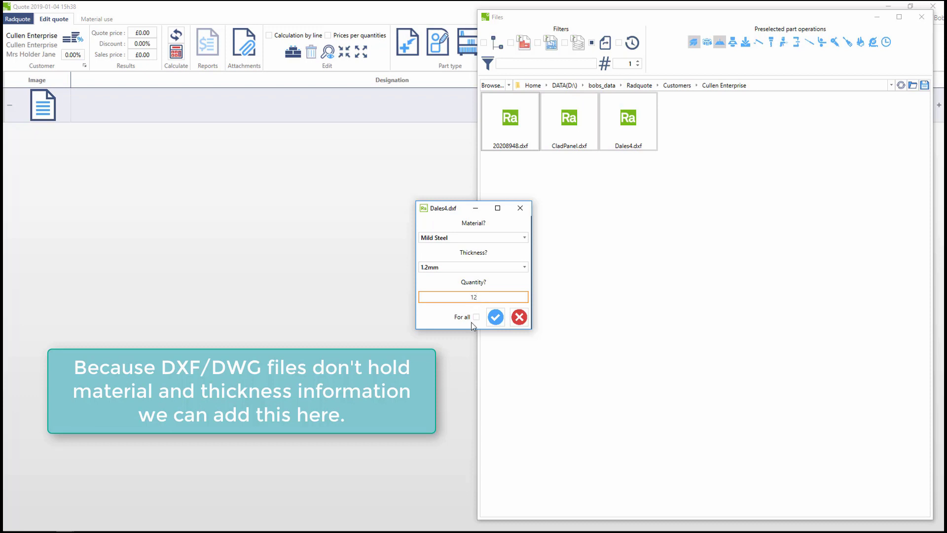
left_click(476, 316)
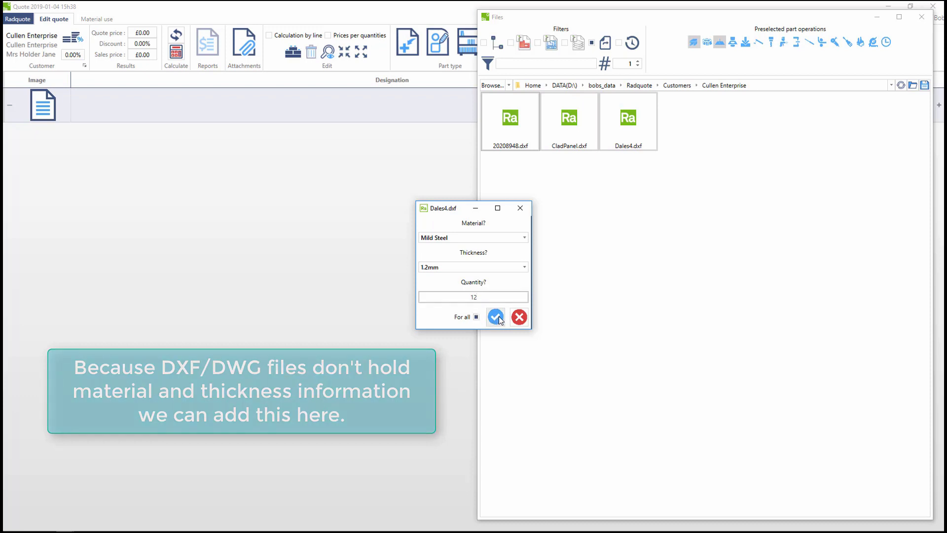
left_click(497, 317)
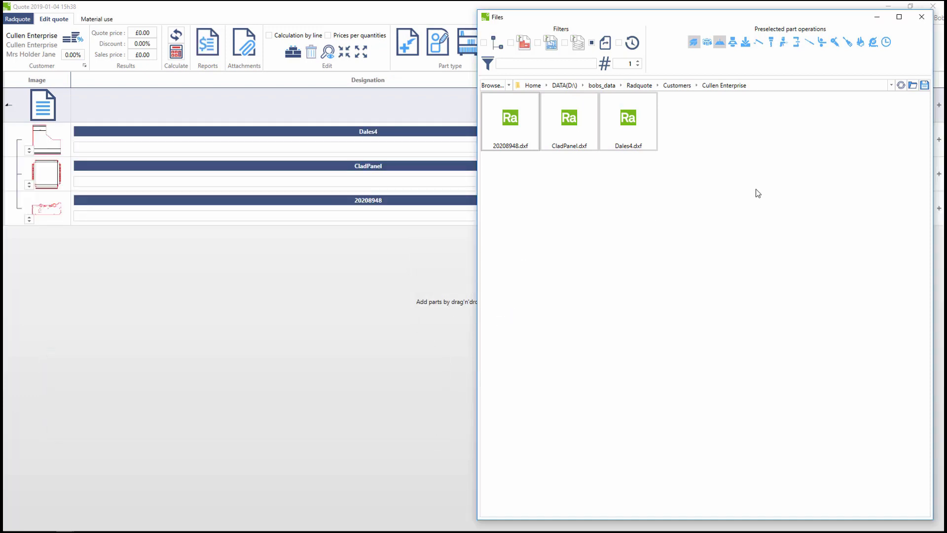
left_click(921, 17)
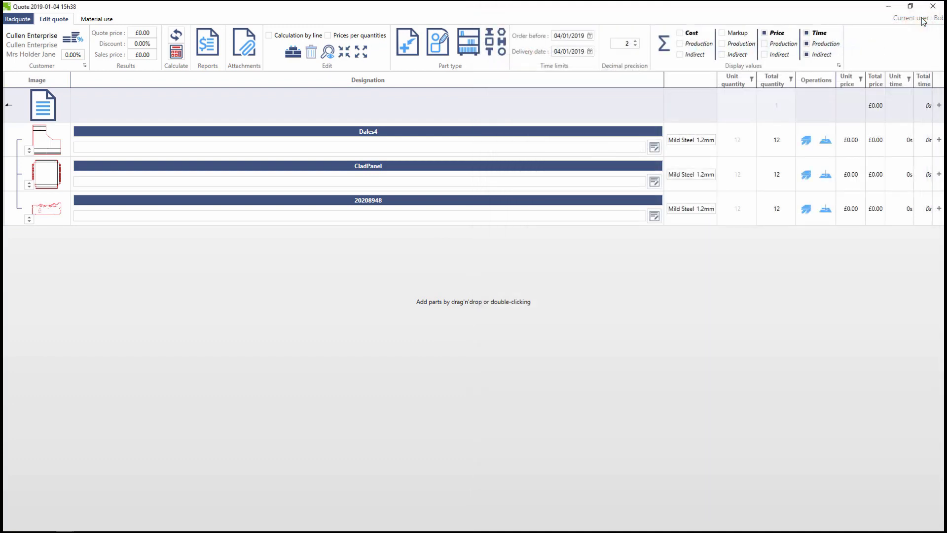
Add the Bending operation to both the Dales4 and CladPanel parts.
mouse_move(54, 142)
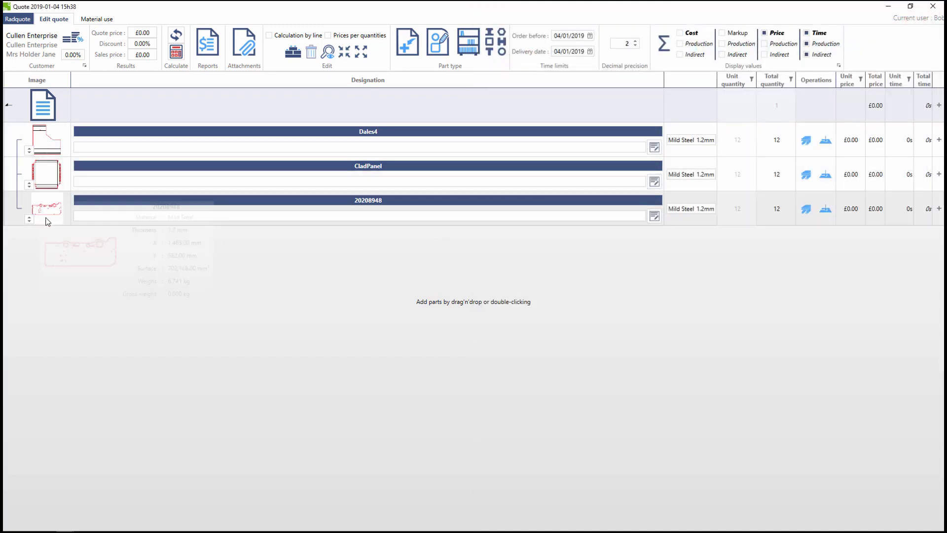
mouse_move(855, 163)
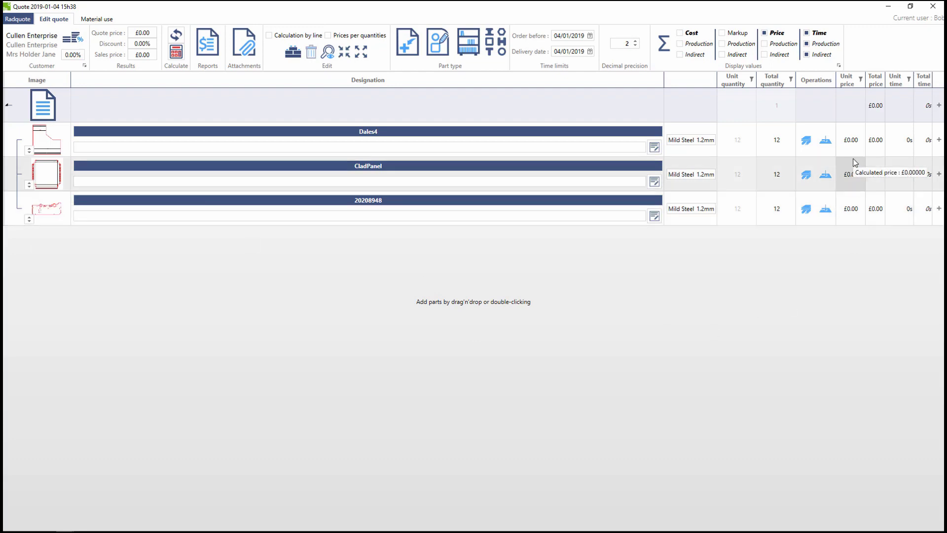
left_click(831, 131)
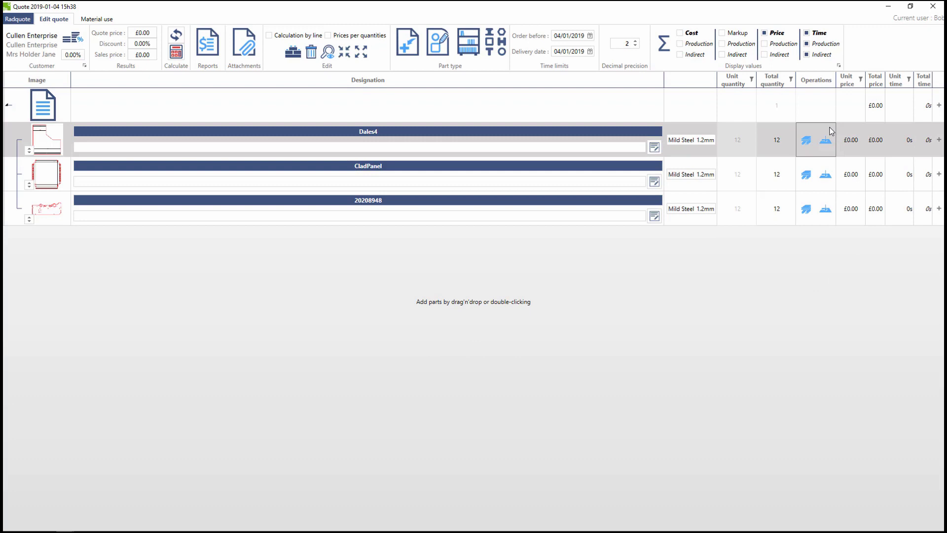
left_click(833, 166)
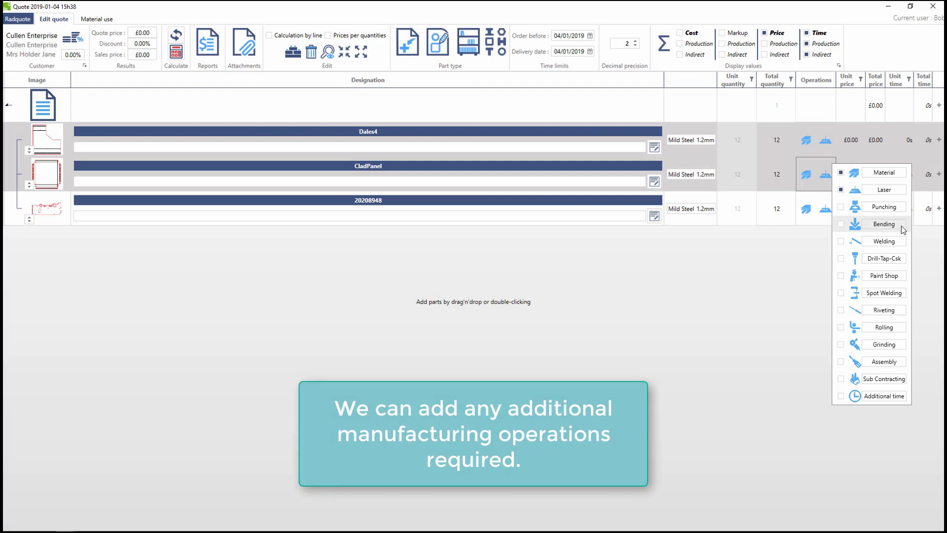
left_click(841, 224)
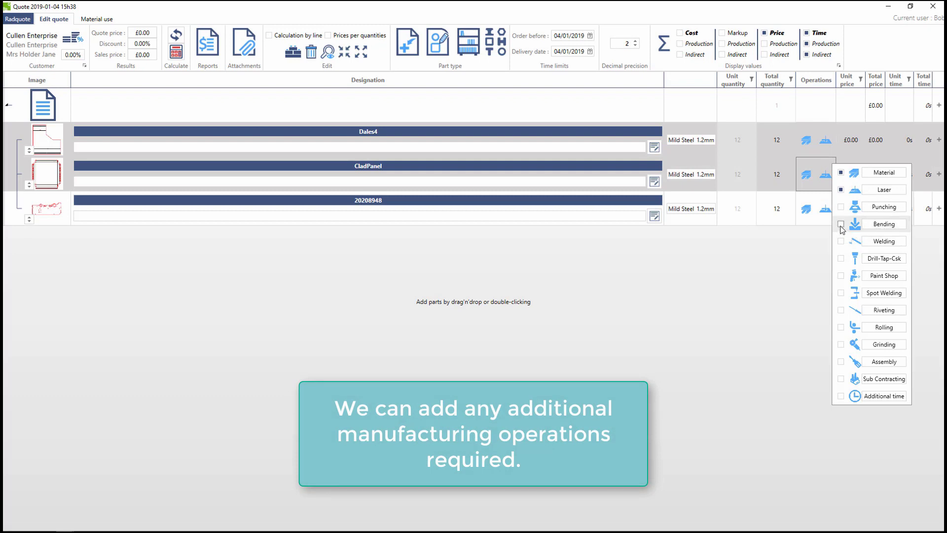
left_click(799, 238)
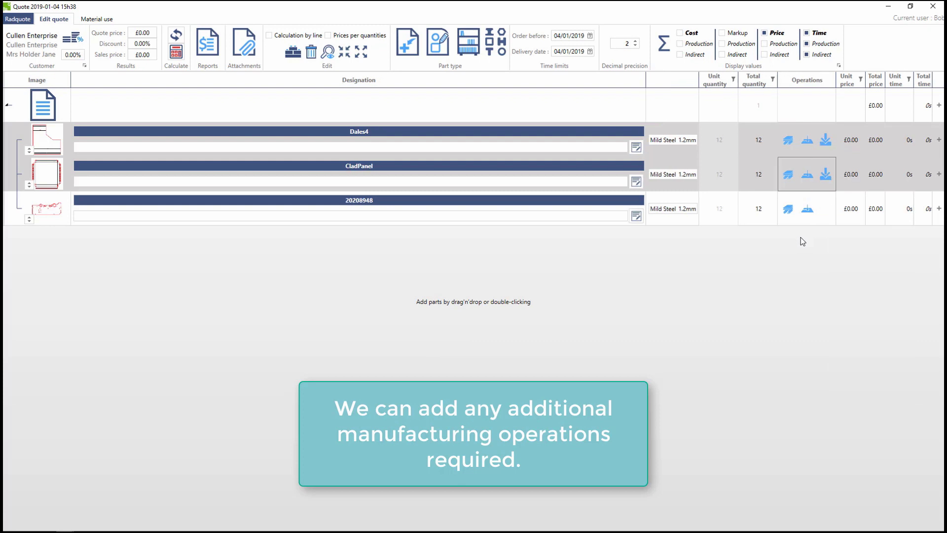
Set the bend quantity of the Dales4 part's bending operation to 4.
left_click(826, 141)
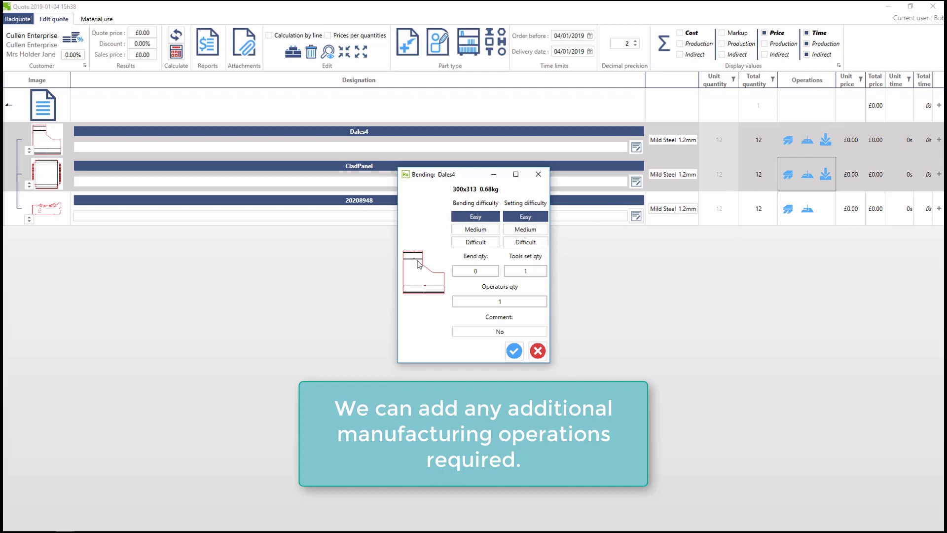
left_click(484, 272)
double_click(484, 273)
type("4")
left_click(514, 351)
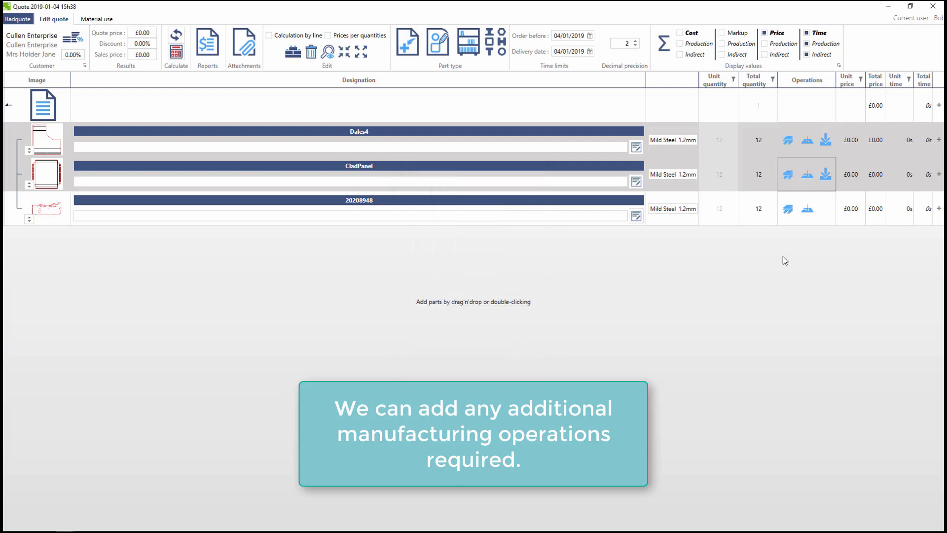
Set CladPanel's bending difficulty and setting difficulty to Medium and enter its bend quantity.
left_click(826, 177)
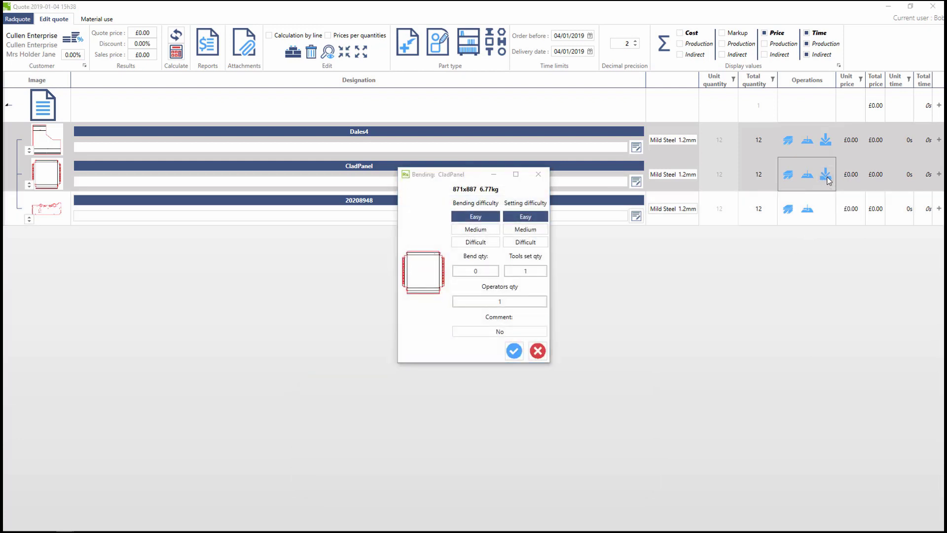
left_click(469, 231)
left_click(513, 230)
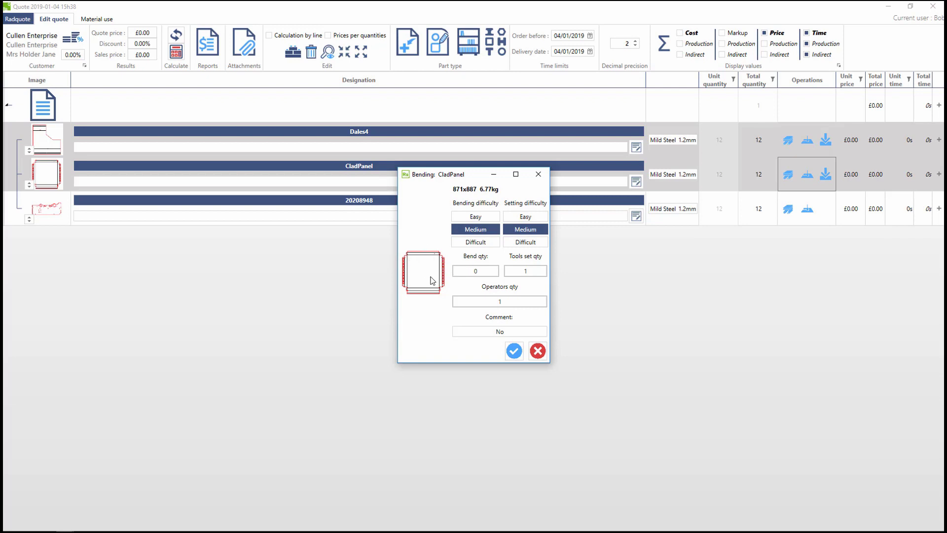
left_click(487, 270)
left_click(511, 352)
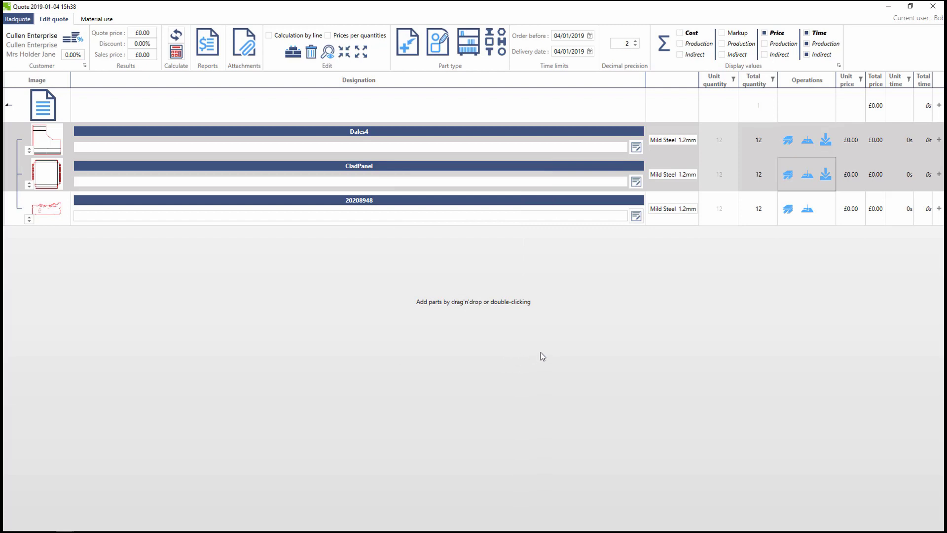
Calculate the quote and review the price and time breakdown by operation for the Dales4 part.
left_click(178, 54)
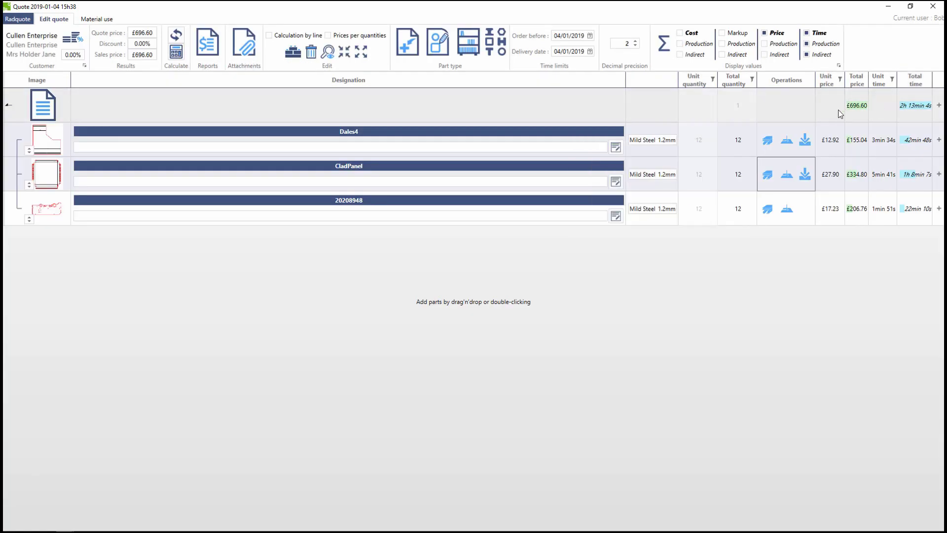
left_click(34, 151)
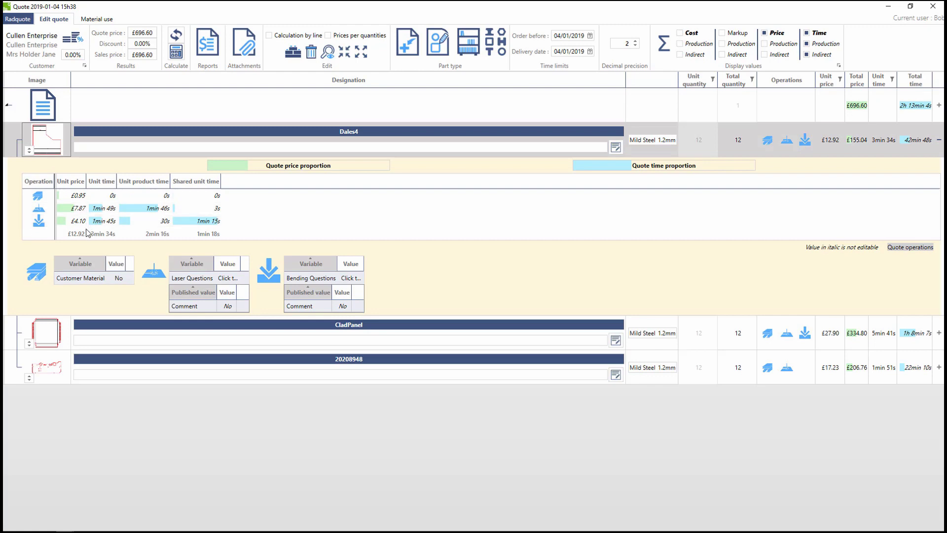
left_click(49, 149)
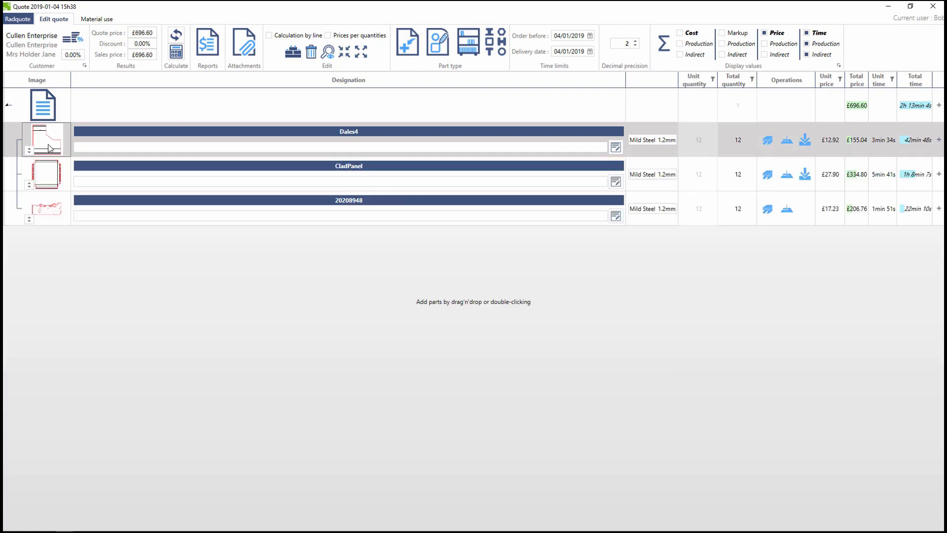
Review the quote's material use by nest, expanding P1 and P2 to see their parts, and return to quote editing.
left_click(98, 20)
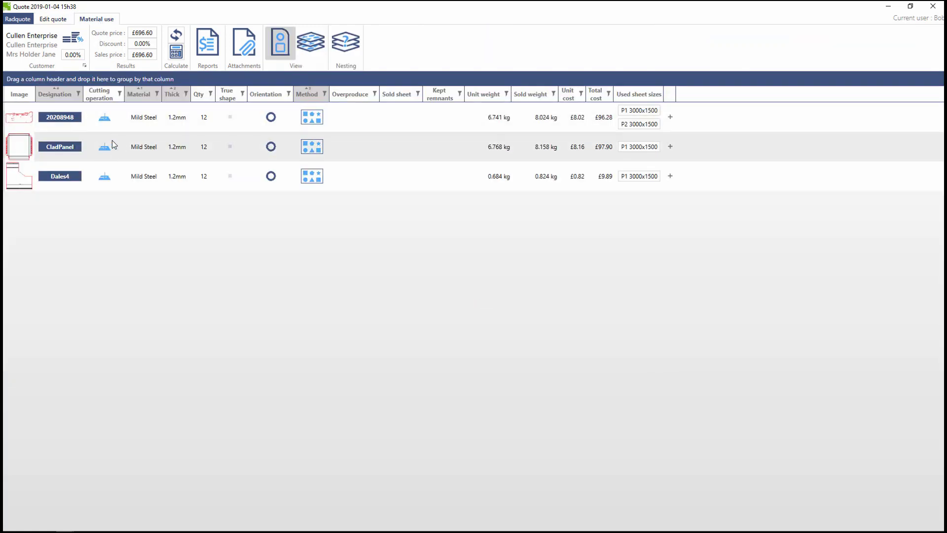
left_click(312, 44)
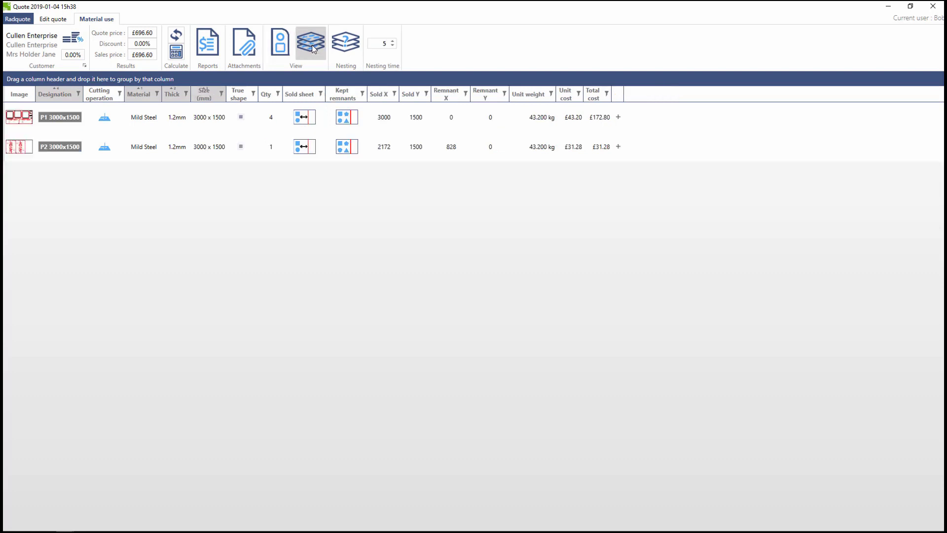
mouse_move(13, 121)
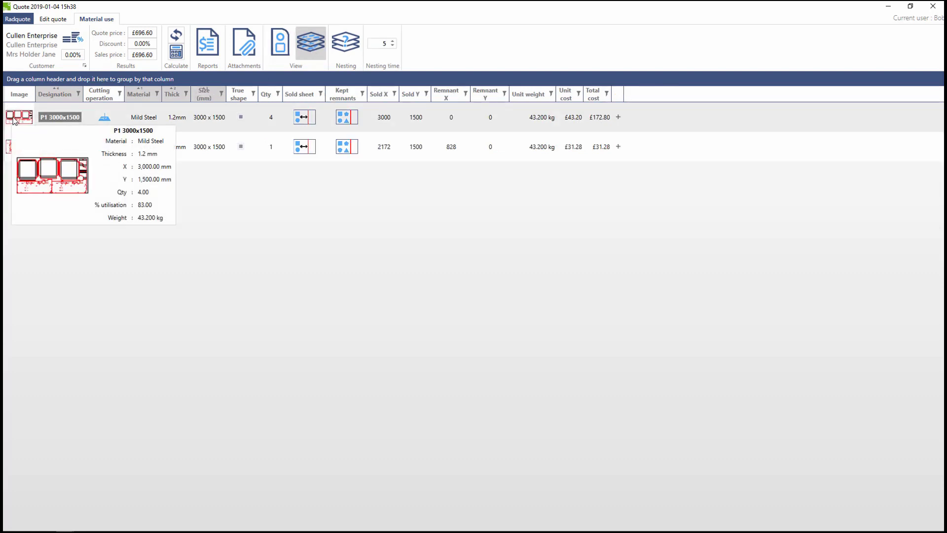
left_click(17, 119)
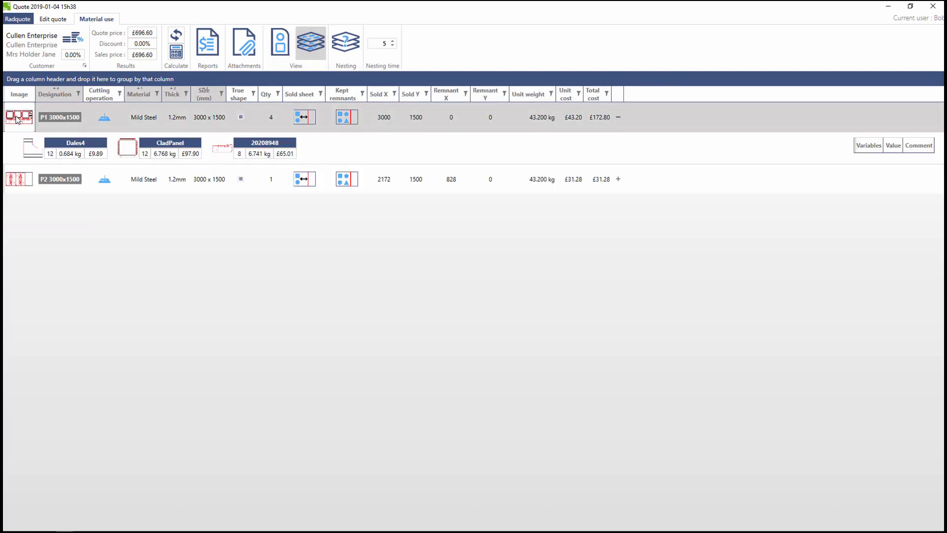
left_click(19, 182)
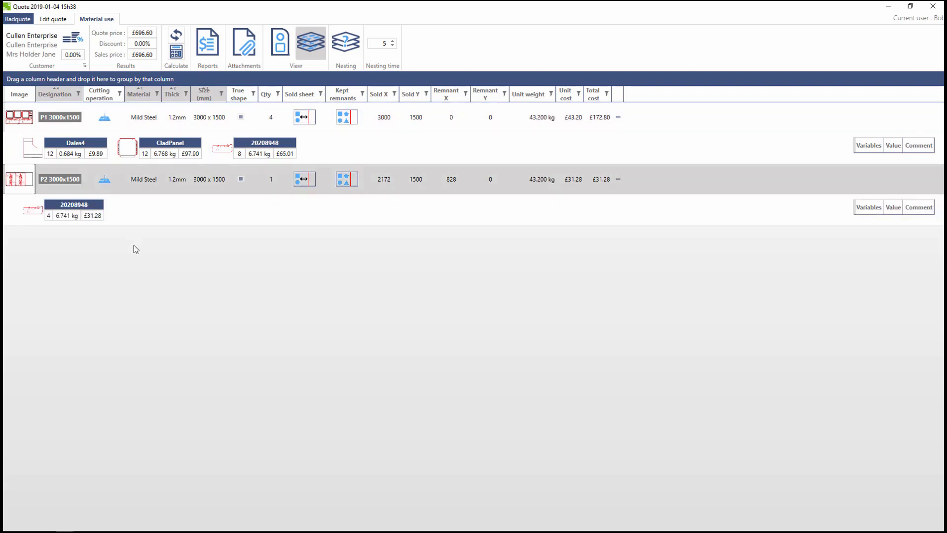
left_click(52, 18)
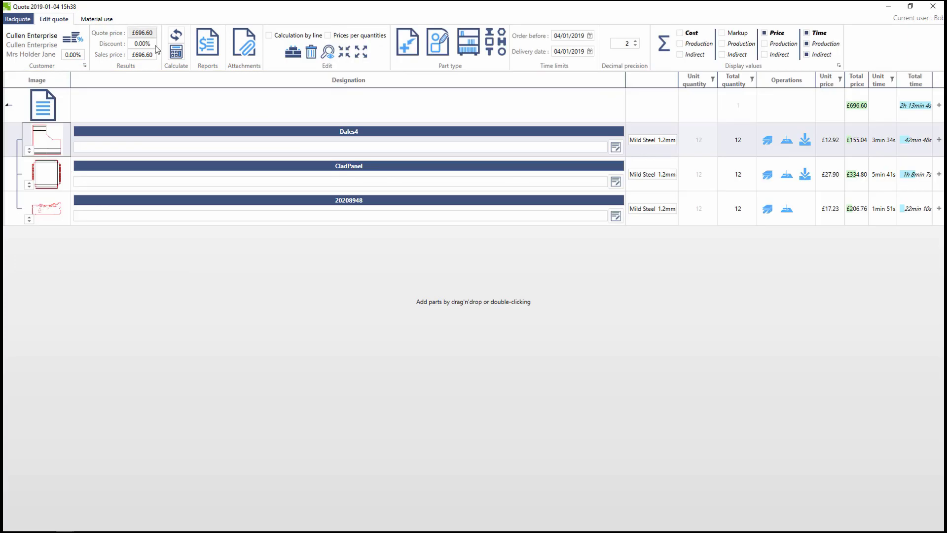
Open the quote's standard report, review its items, prices and tax totals, and close it.
left_click(207, 47)
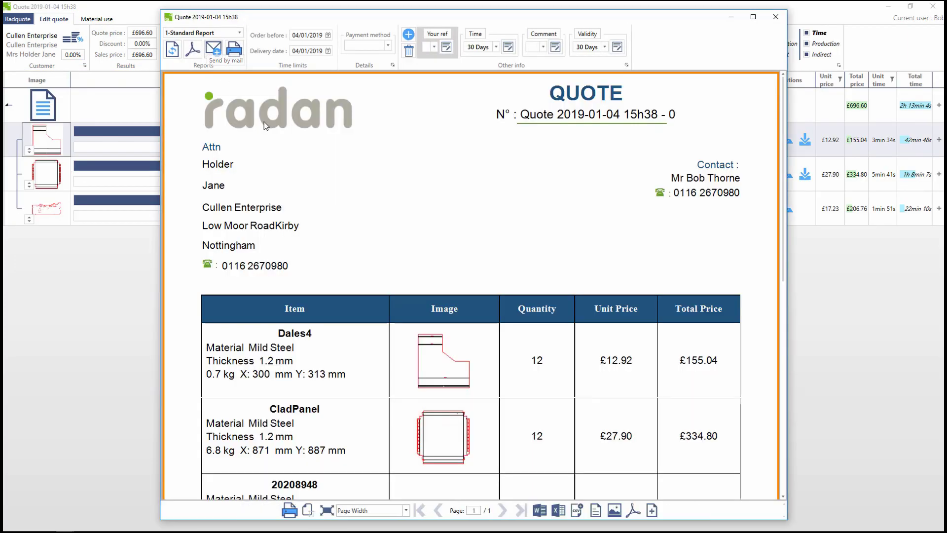
scroll(455, 271, "down", 2)
scroll(455, 273, "down", 1)
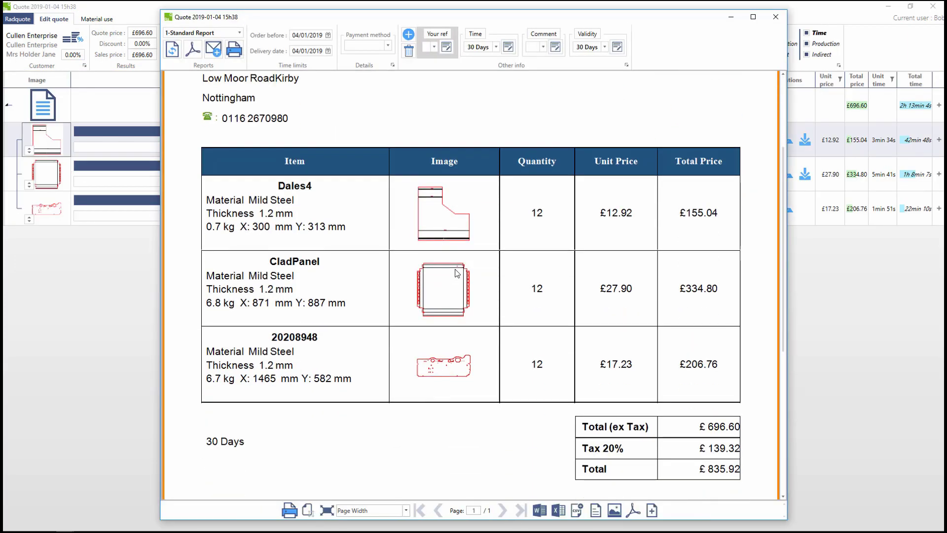
scroll(457, 273, "up", 5)
left_click(775, 17)
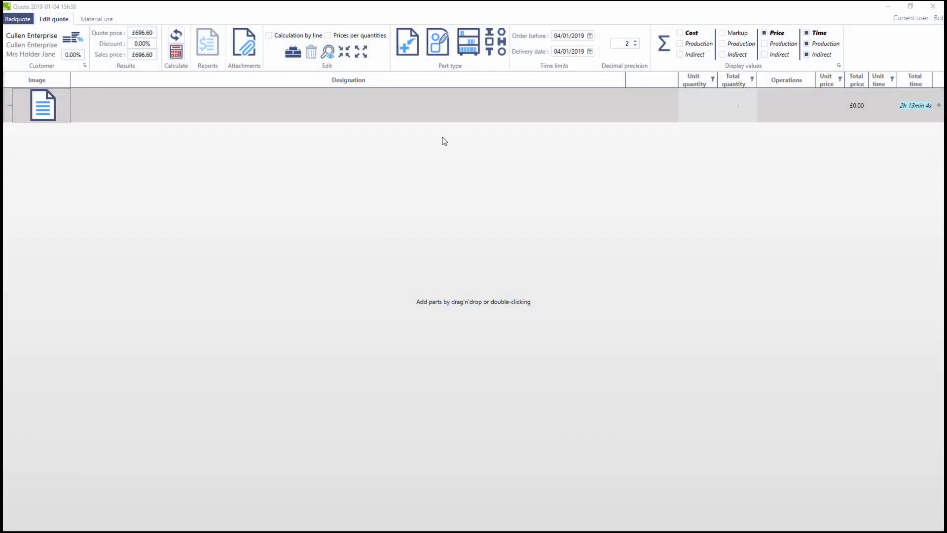
Start a manual part with a notched-corner rectangle as its exterior shape, 300 mm long and 250 mm high.
left_click(439, 46)
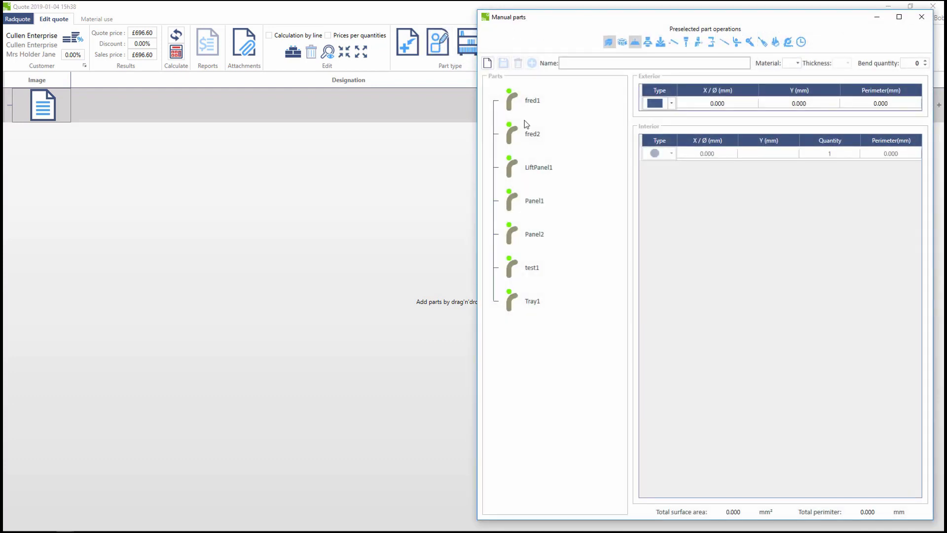
left_click(672, 104)
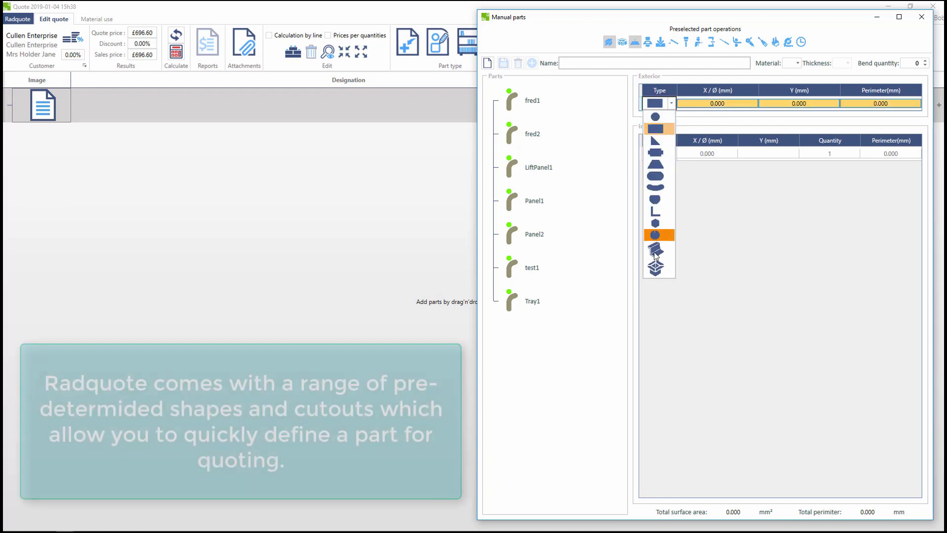
left_click(661, 152)
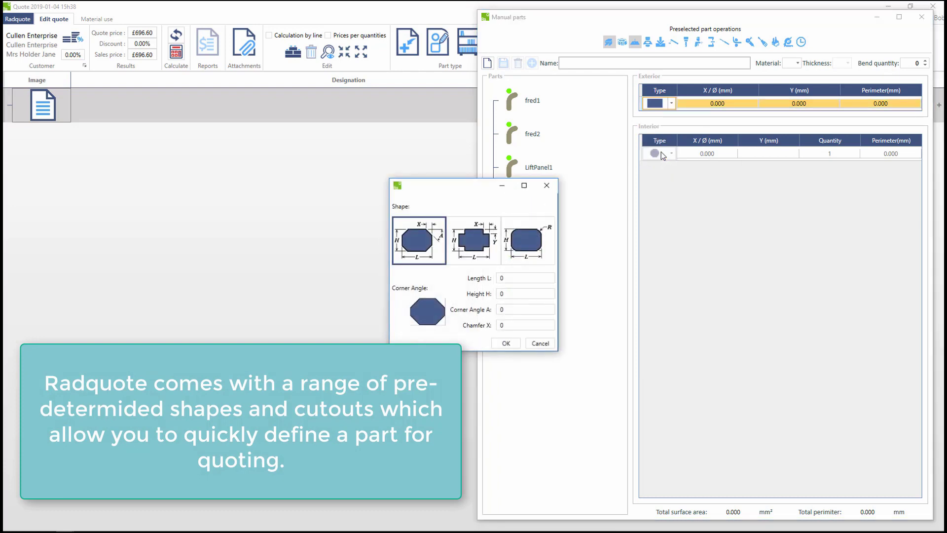
left_click(469, 241)
left_click(508, 279)
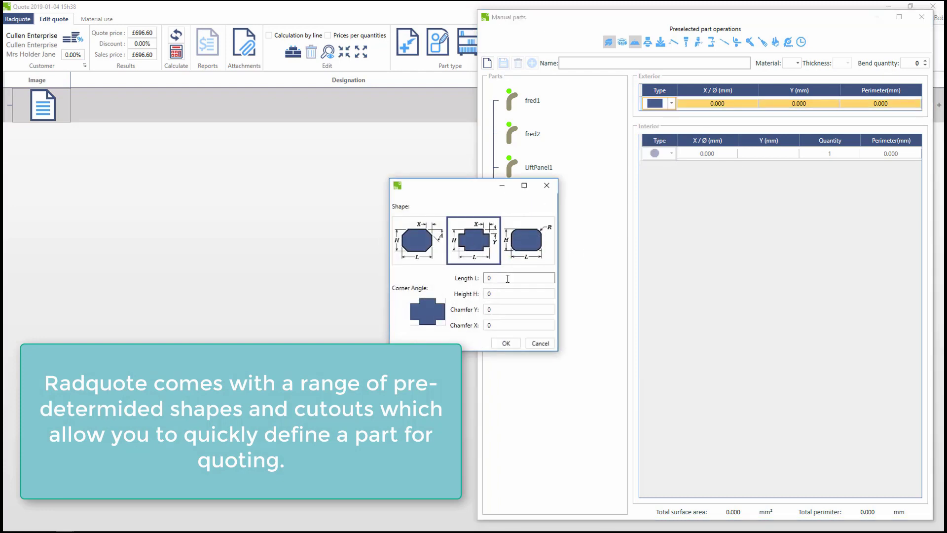
type("300")
left_click(508, 293)
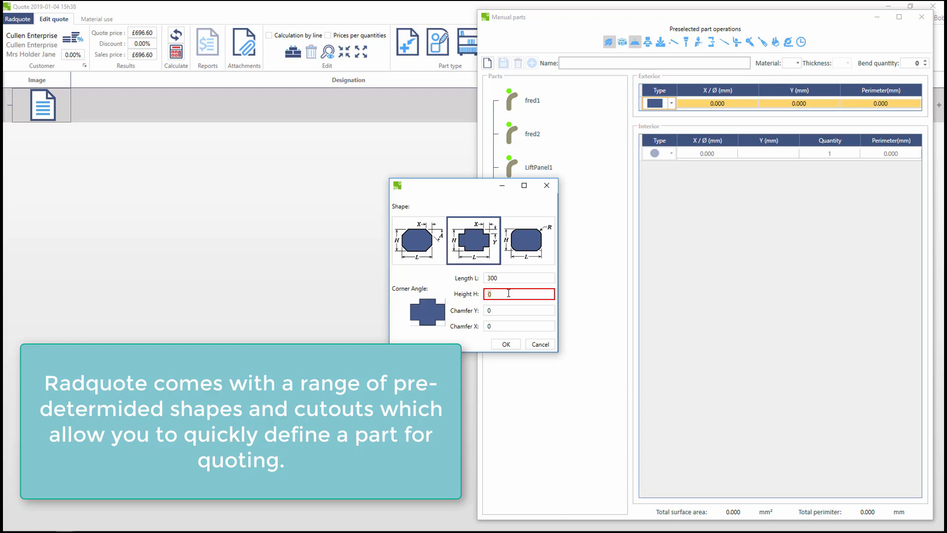
type("250")
Set the corner notches to 25 mm in Y and X, remove the two upper ones, and confirm the exterior shape.
left_click(504, 311)
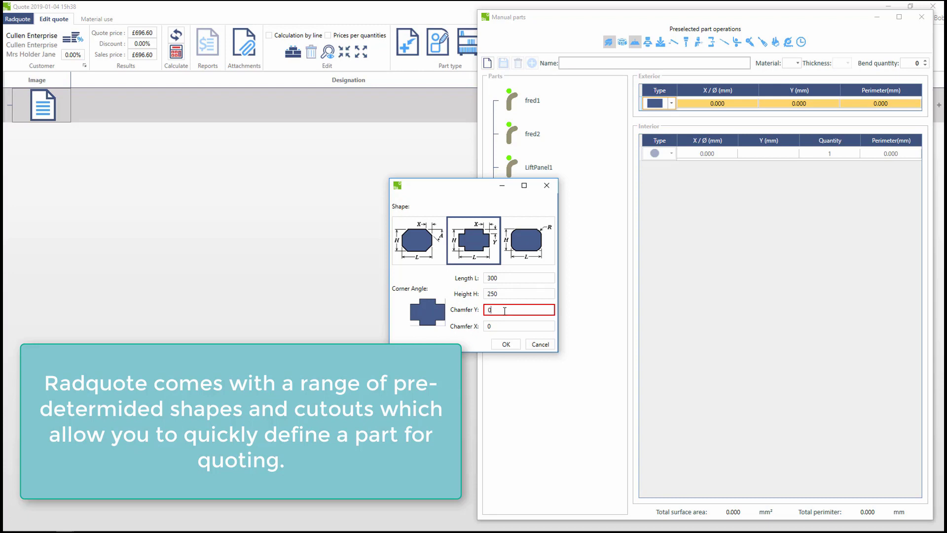
type("25")
left_click(503, 325)
left_click(503, 324)
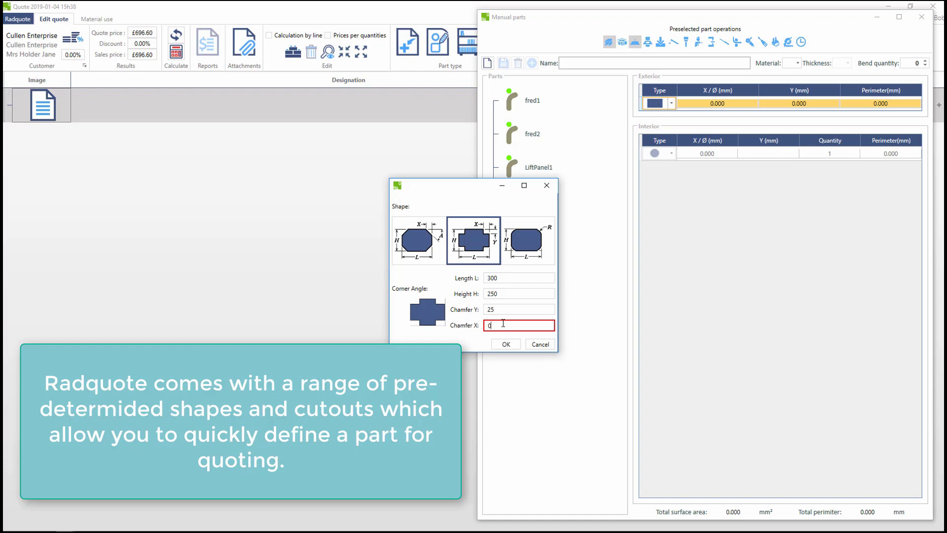
type("25")
left_click_drag(503, 325, 489, 325)
key("BackSpace")
type("25")
left_click(417, 303)
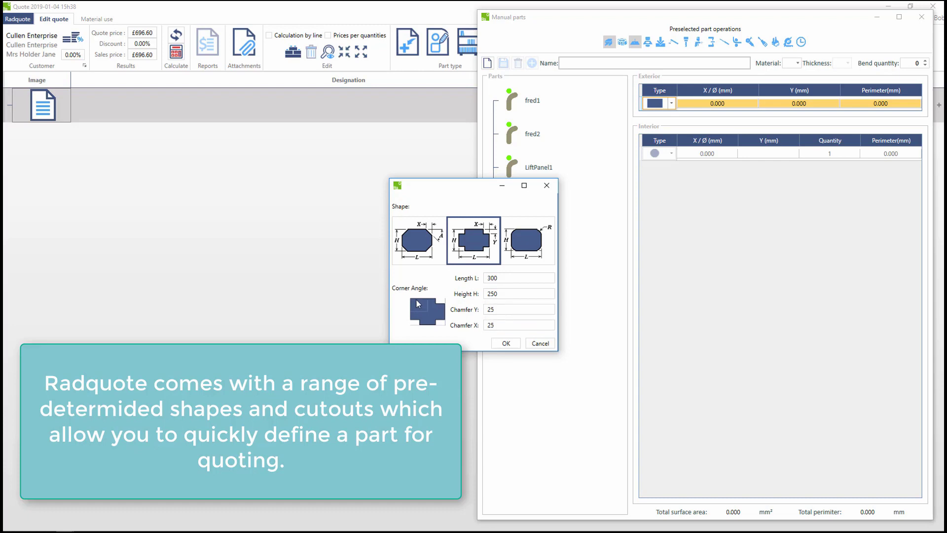
left_click(443, 303)
left_click(505, 343)
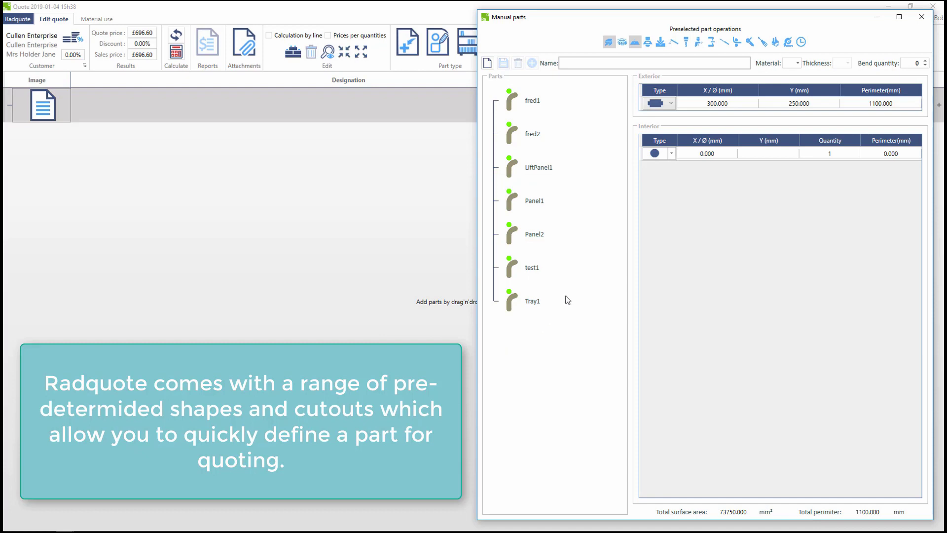
Add four circular interior cutouts of 10 mm diameter to the manual part.
left_click(670, 154)
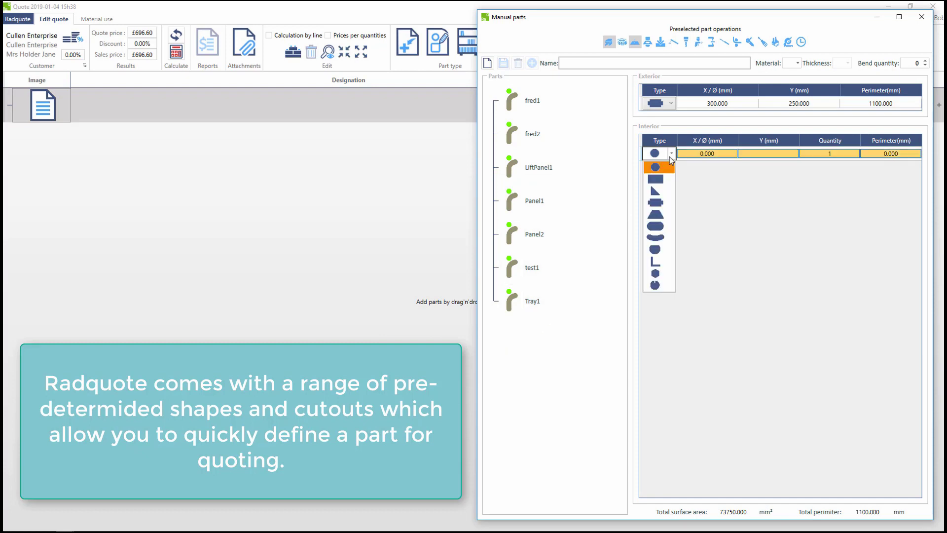
left_click(709, 158)
left_click(712, 158)
type("10")
left_click(836, 154)
left_click(836, 153)
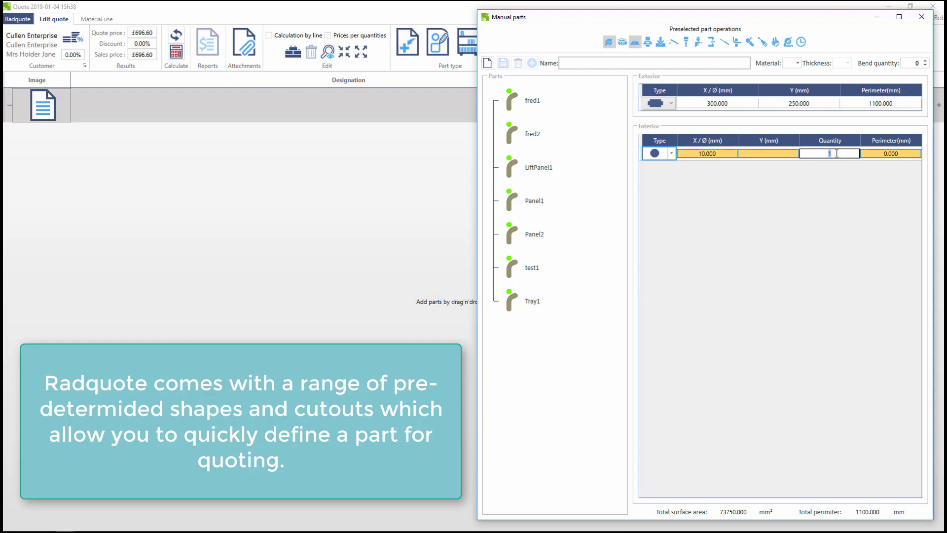
type("4")
key("Return")
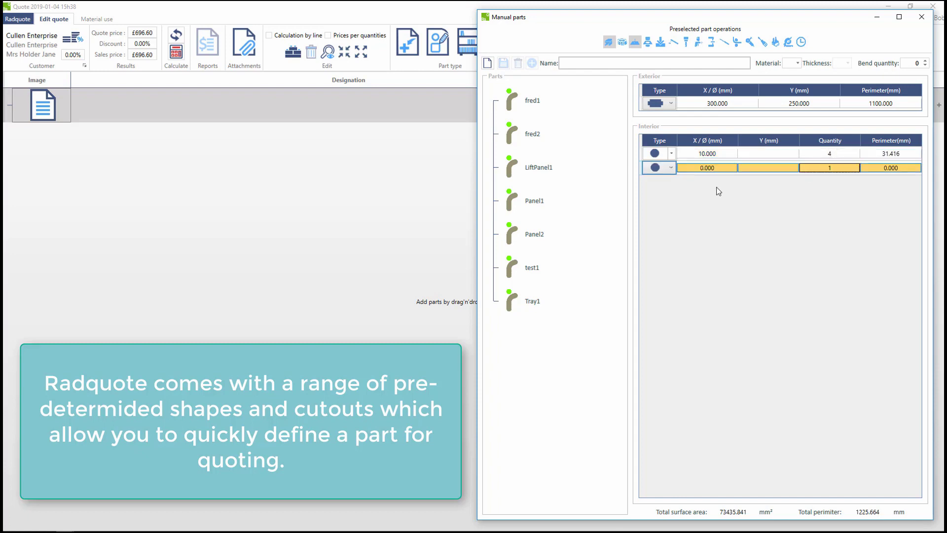
Add a rectangular interior cutout measuring 50 by 50 mm to the manual part.
left_click(672, 168)
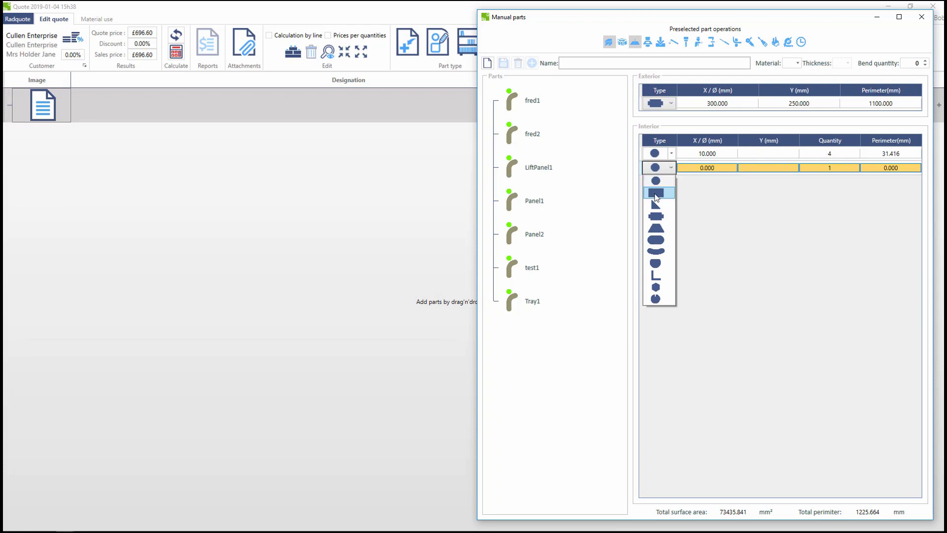
left_click(655, 193)
left_click(720, 169)
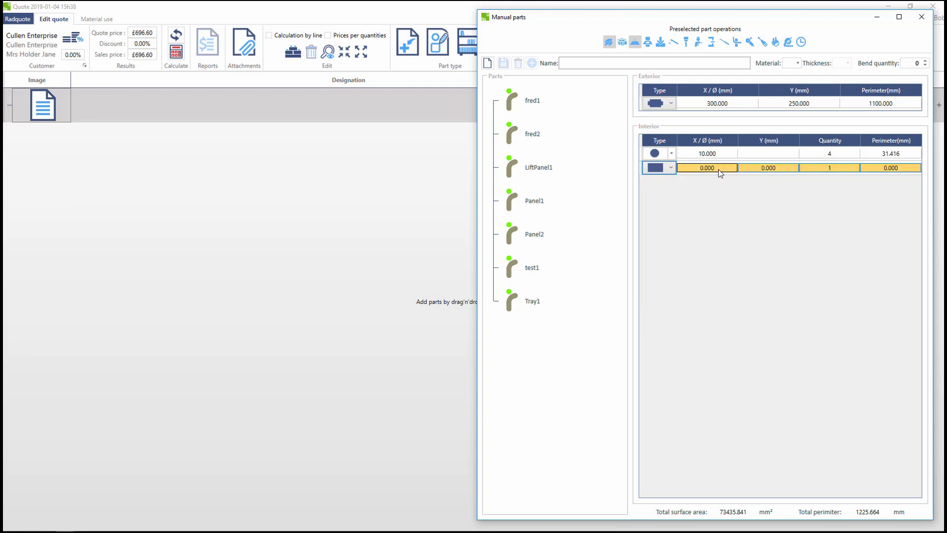
type("50")
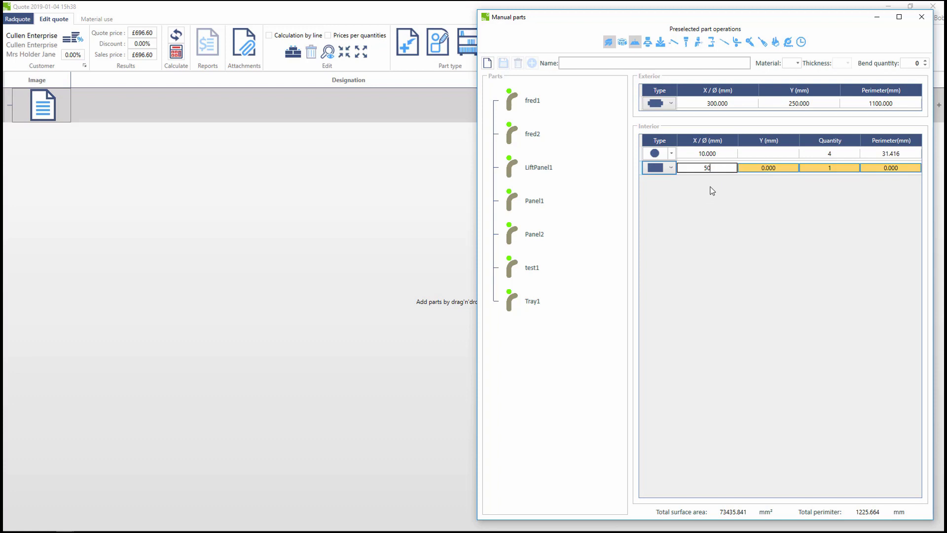
left_click(771, 169)
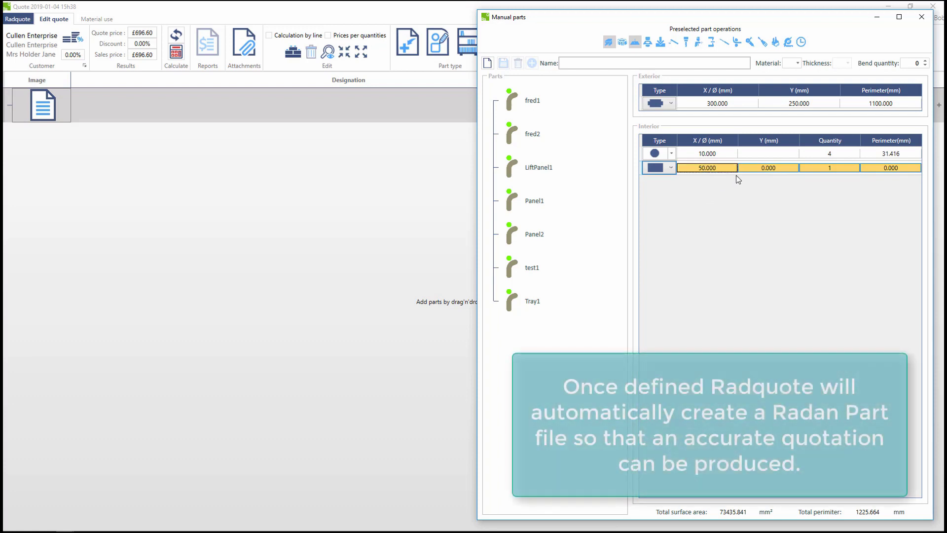
left_click(772, 168)
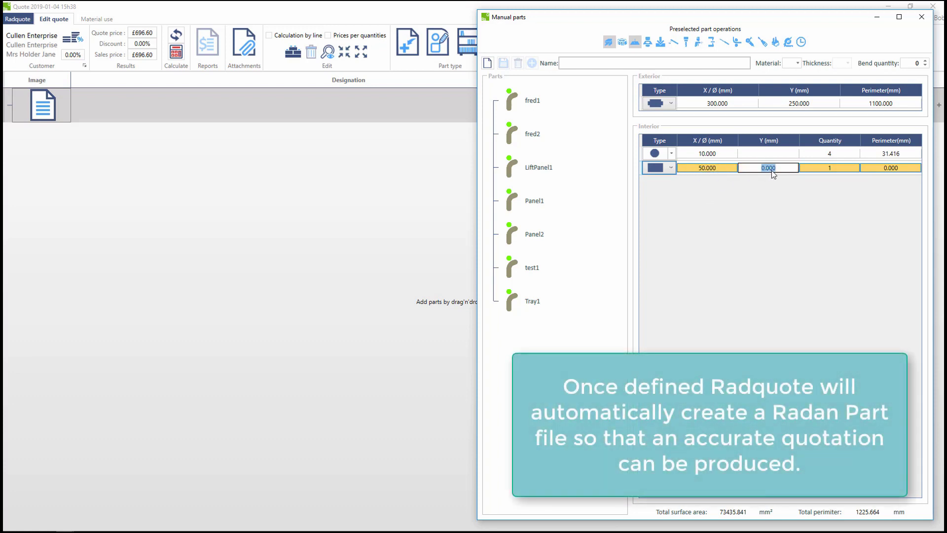
type("50")
key("Return")
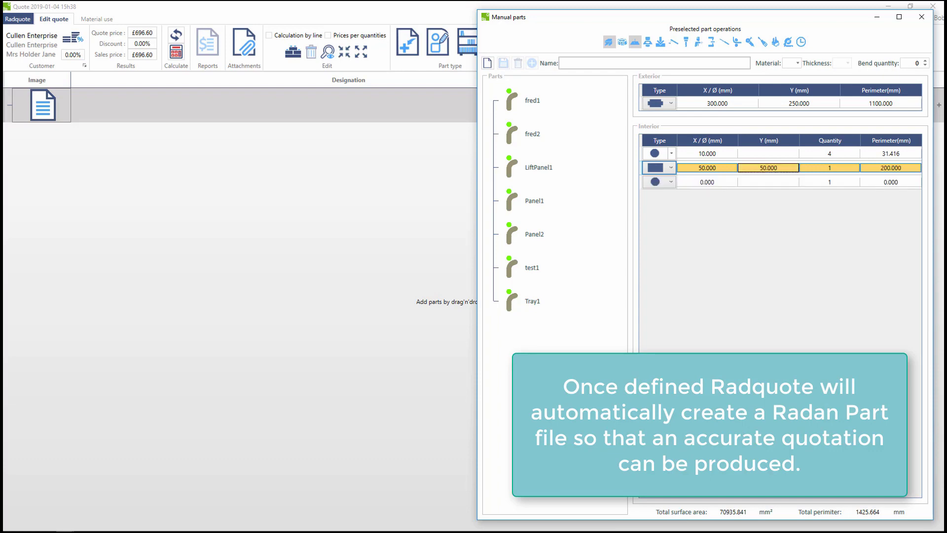
Set the quantity of the rectangular cutout to 2.
left_click(834, 169)
left_click(834, 167)
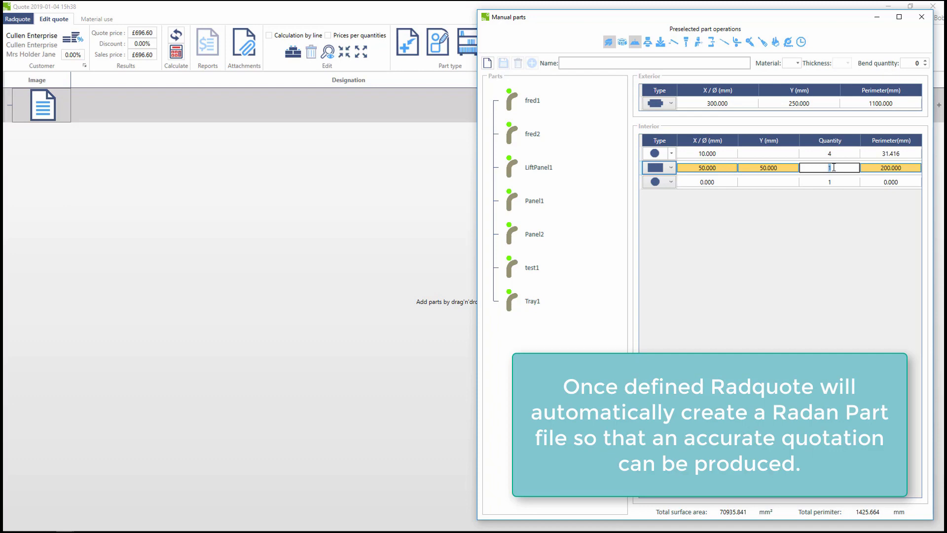
type("4")
double_click(833, 167)
type("2")
key("Return")
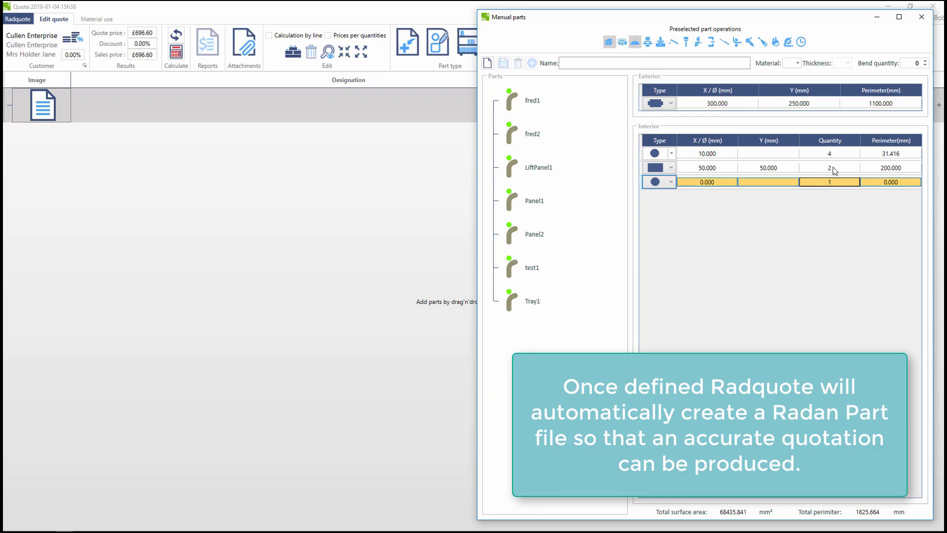
Name the manual part TYP1765 and assign it Mild Steel with a thickness of 1.2 mm.
left_click(672, 65)
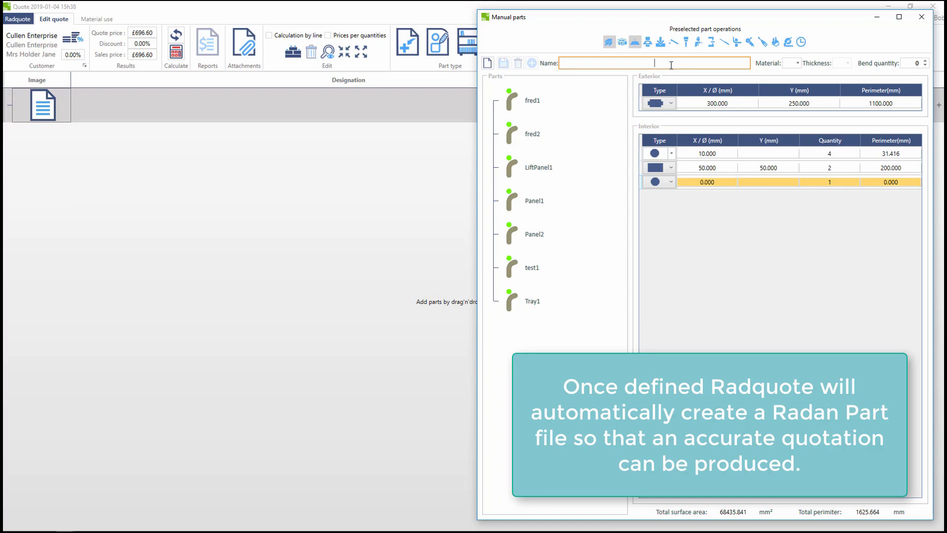
type("TYP1765")
left_click(798, 63)
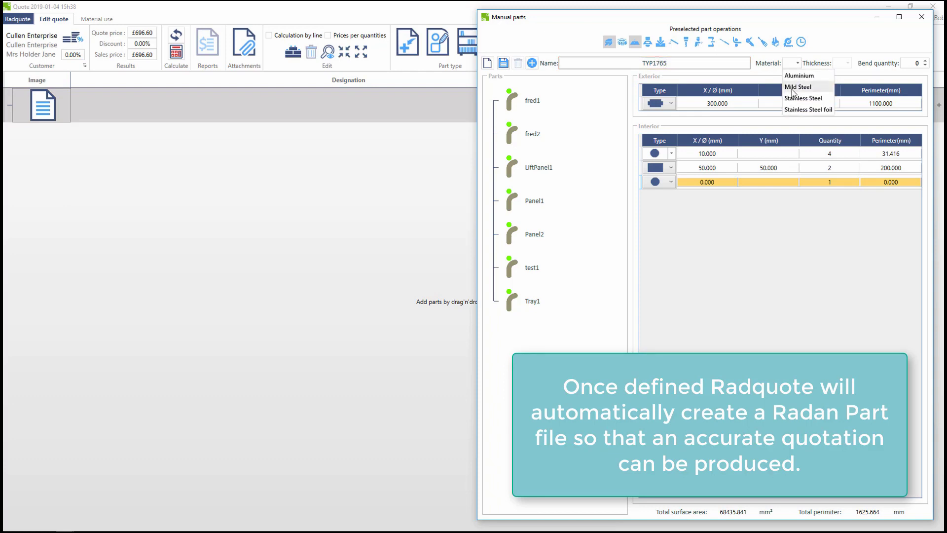
left_click(797, 87)
left_click(849, 65)
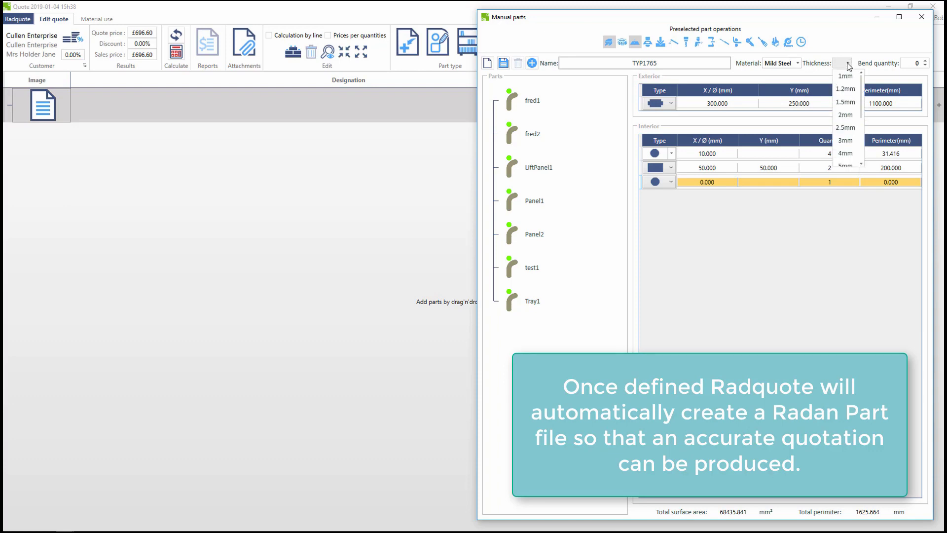
left_click(840, 88)
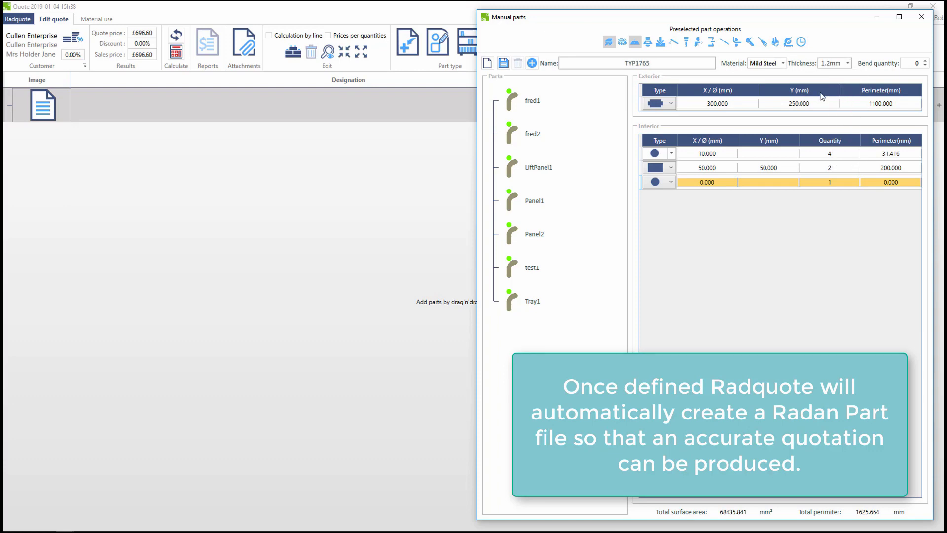
Save the manual part as TYP1765.sym in the ManualParts folder and add it to the quote.
left_click(503, 64)
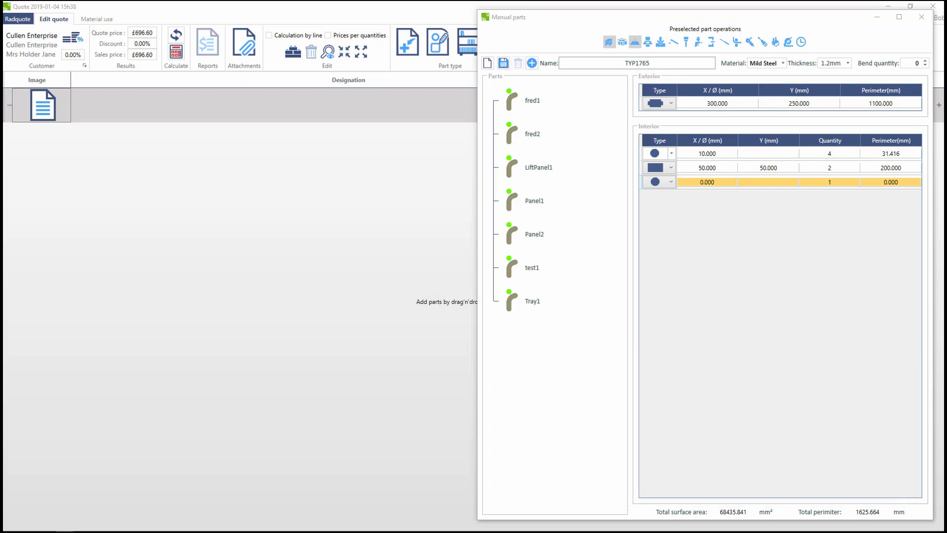
left_click_drag(303, 192, 507, 174)
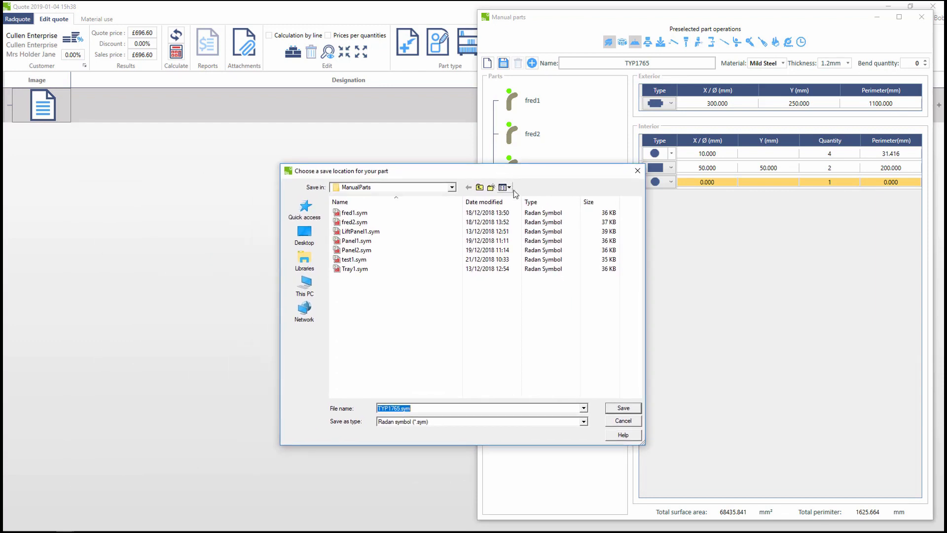
left_click(623, 407)
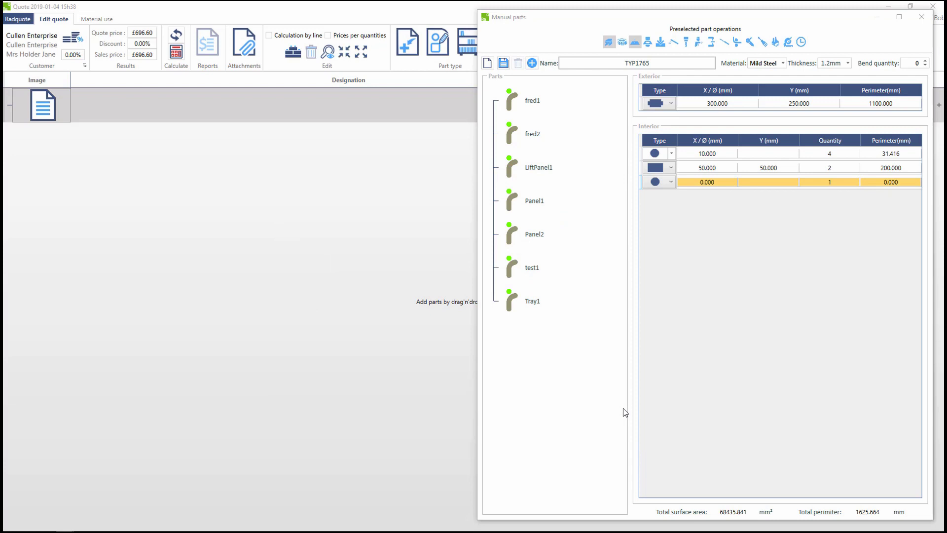
left_click(623, 407)
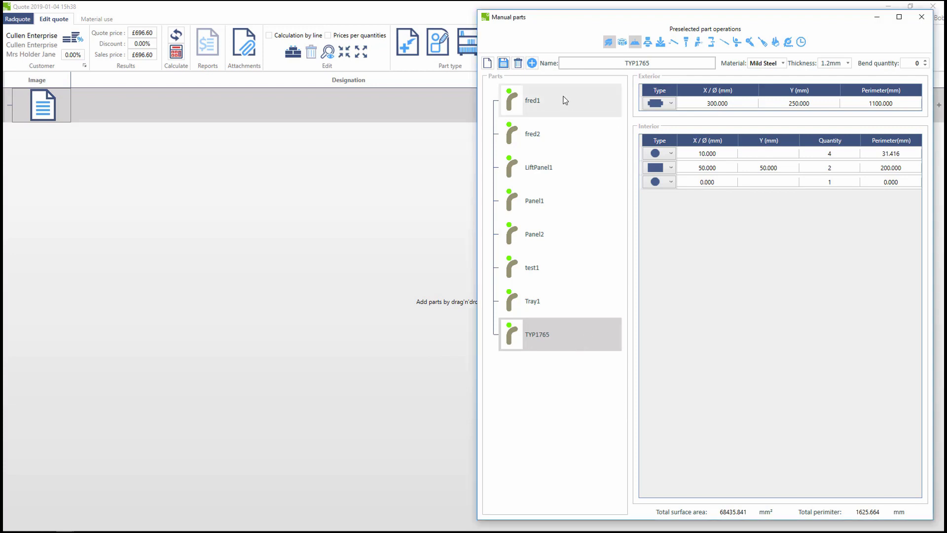
left_click(532, 63)
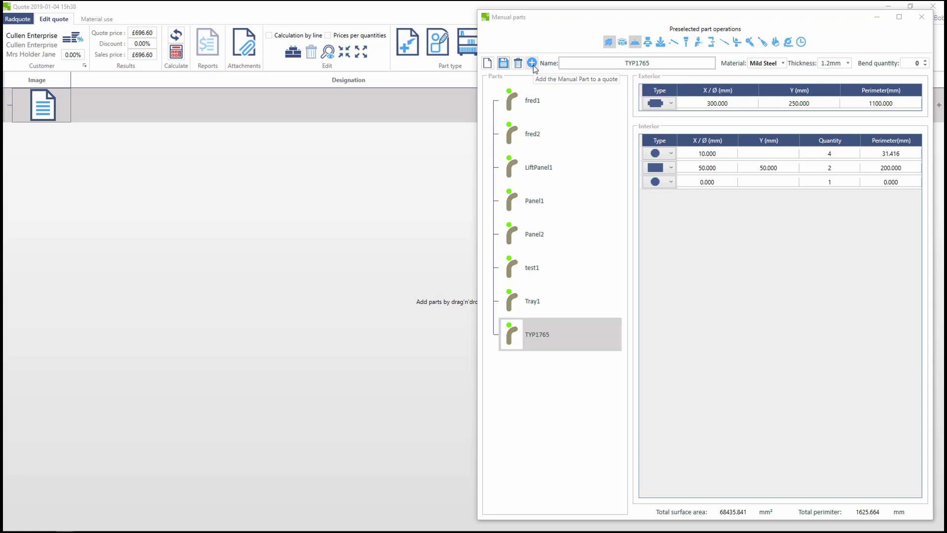
left_click(500, 318)
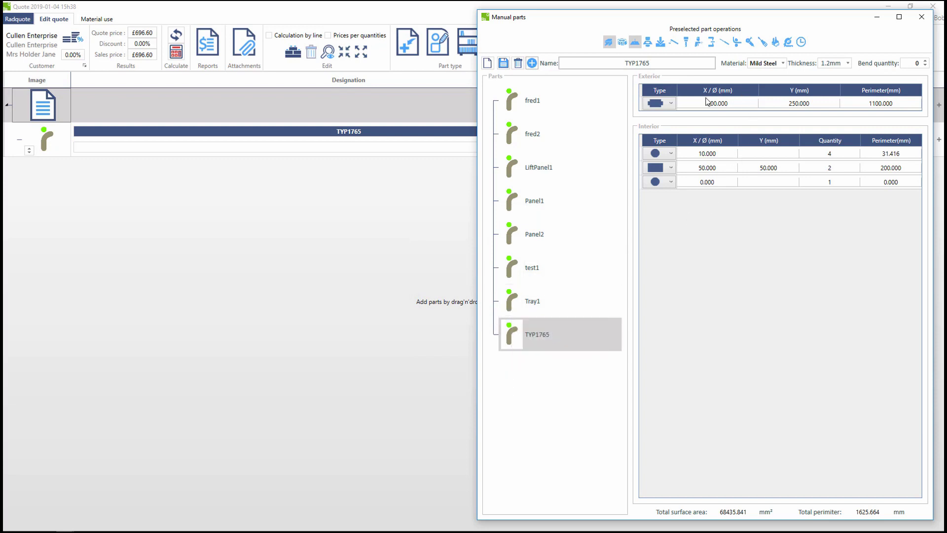
Change the manual part's exterior shape to a box with an equal-sided 400 by 400 mm base.
left_click(671, 103)
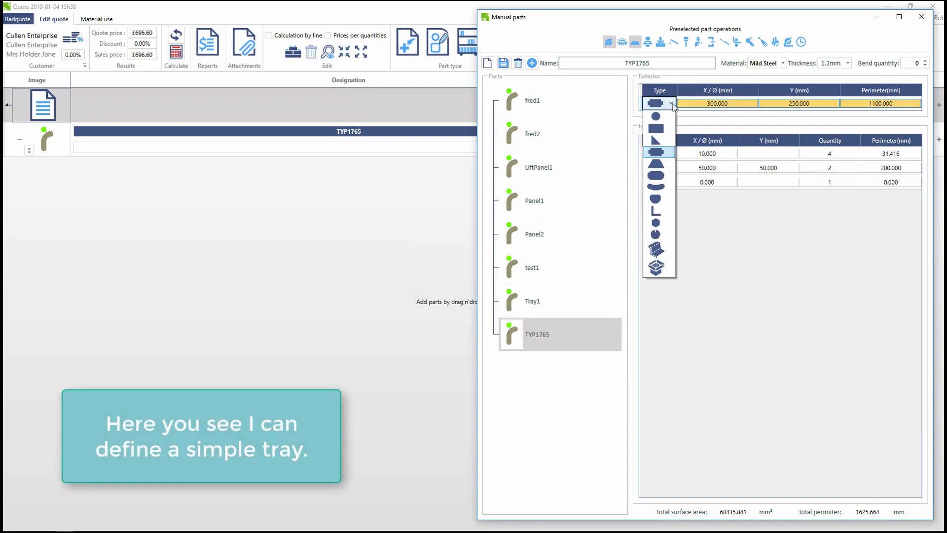
left_click(656, 268)
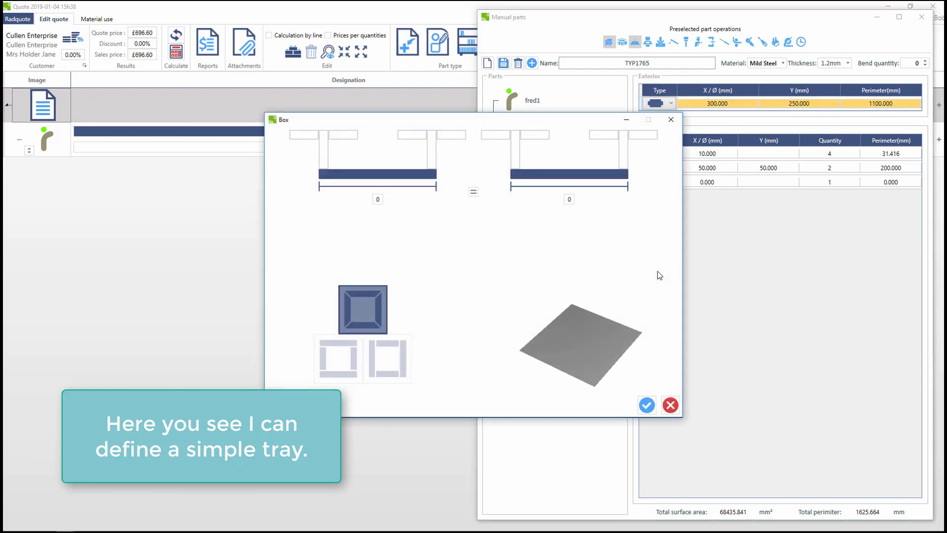
left_click(380, 203)
type("400")
left_click(474, 192)
Add upright walls on all four sides of the box base.
left_click(326, 156)
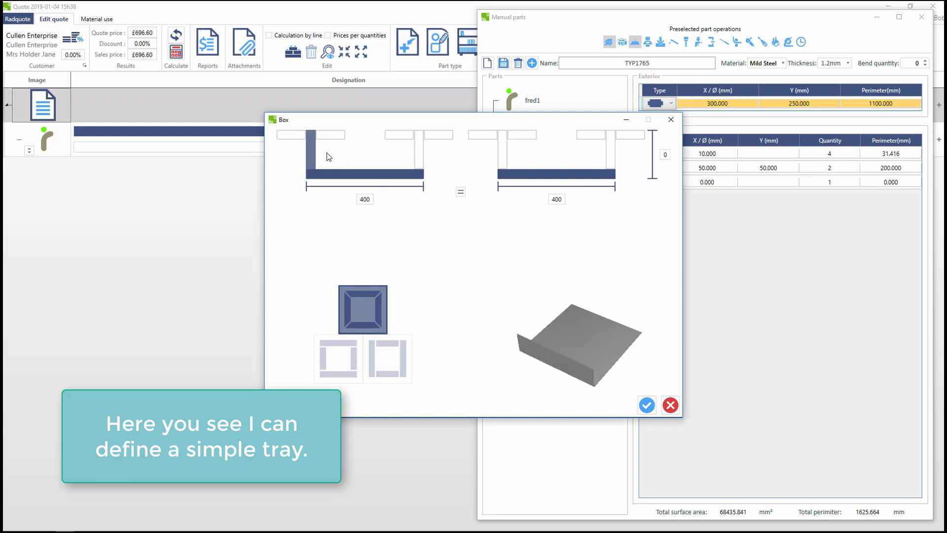
left_click(418, 155)
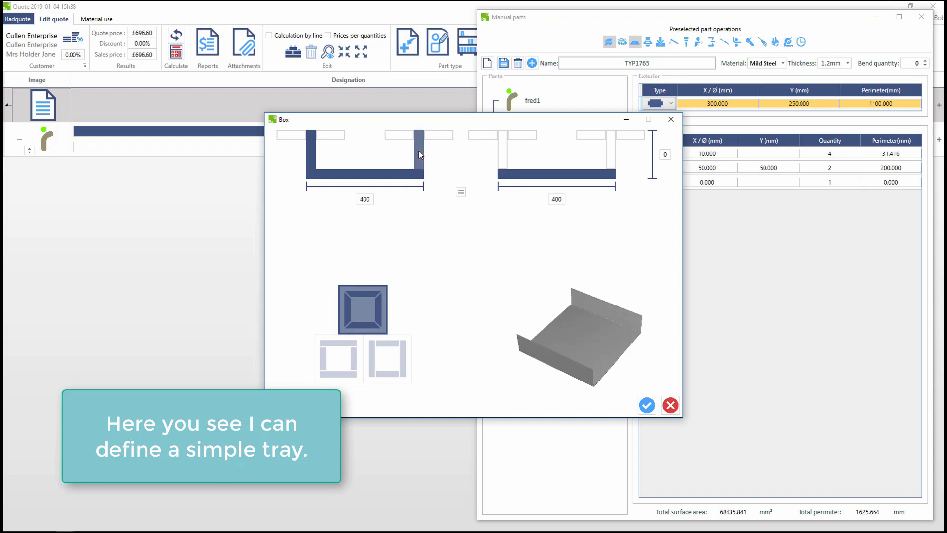
left_click(504, 154)
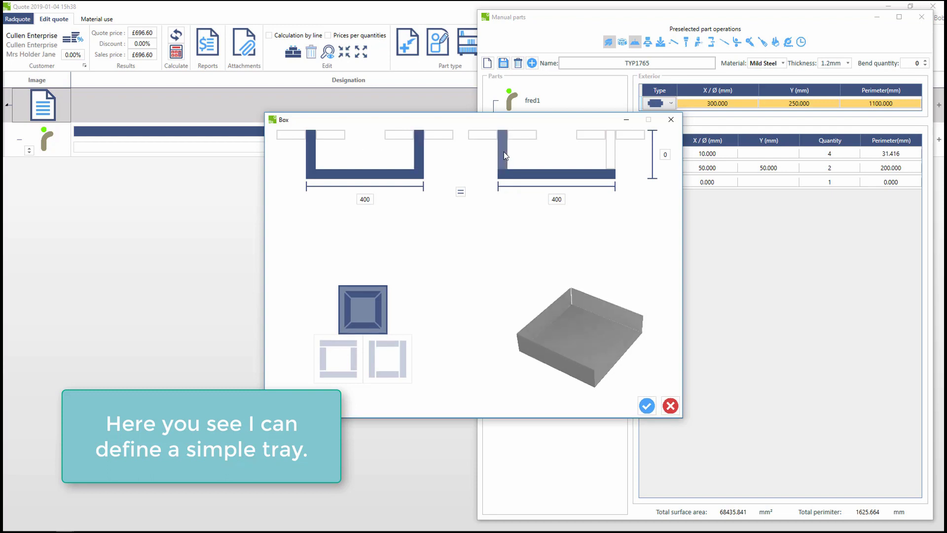
Add outward-facing flanges along the upper edges of all four box walls.
left_click(631, 135)
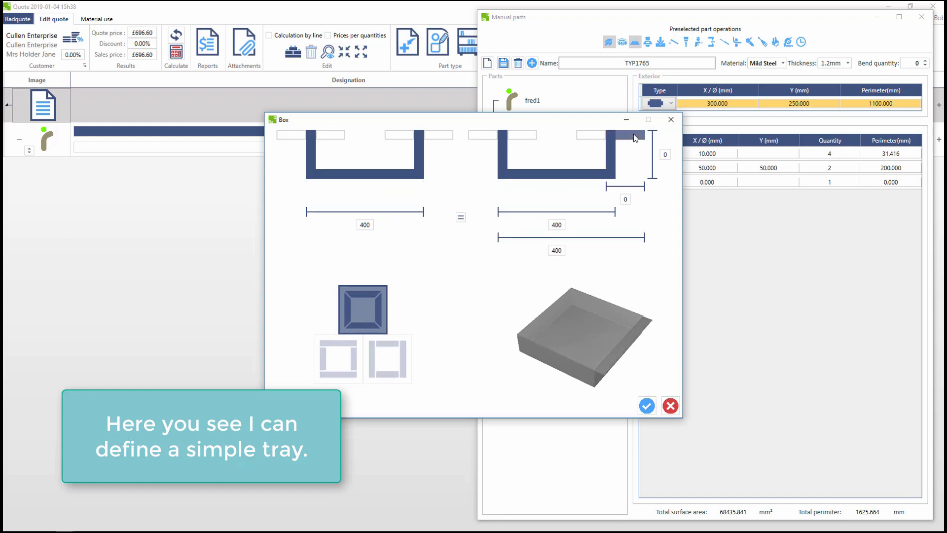
left_click(483, 135)
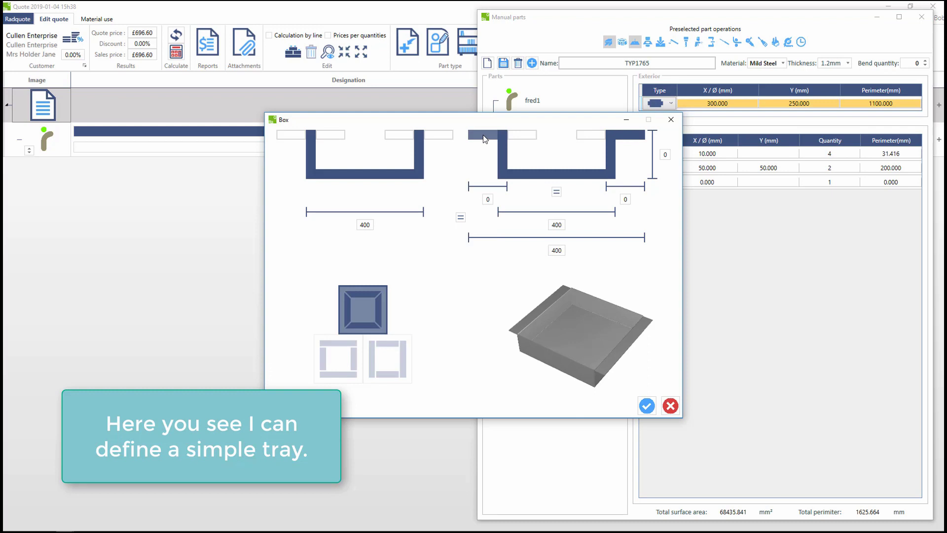
left_click(444, 136)
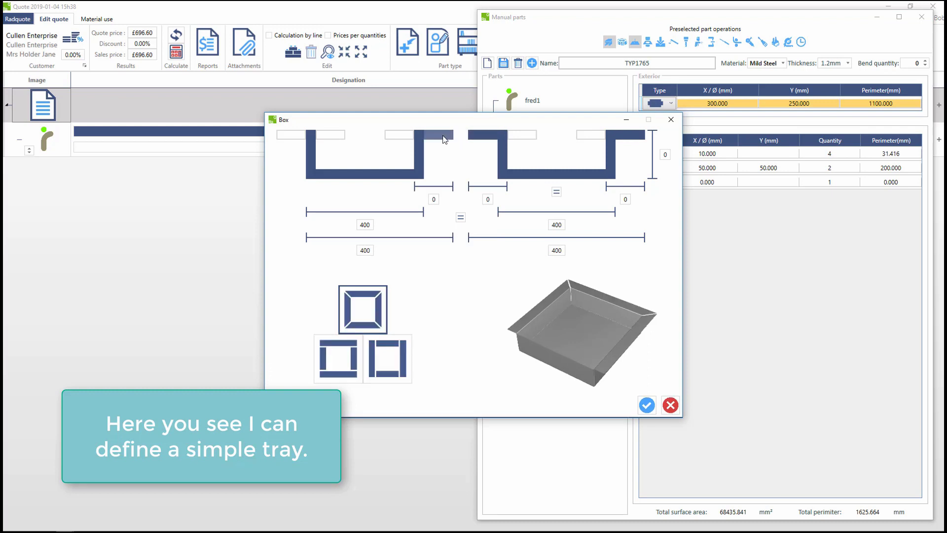
left_click(290, 136)
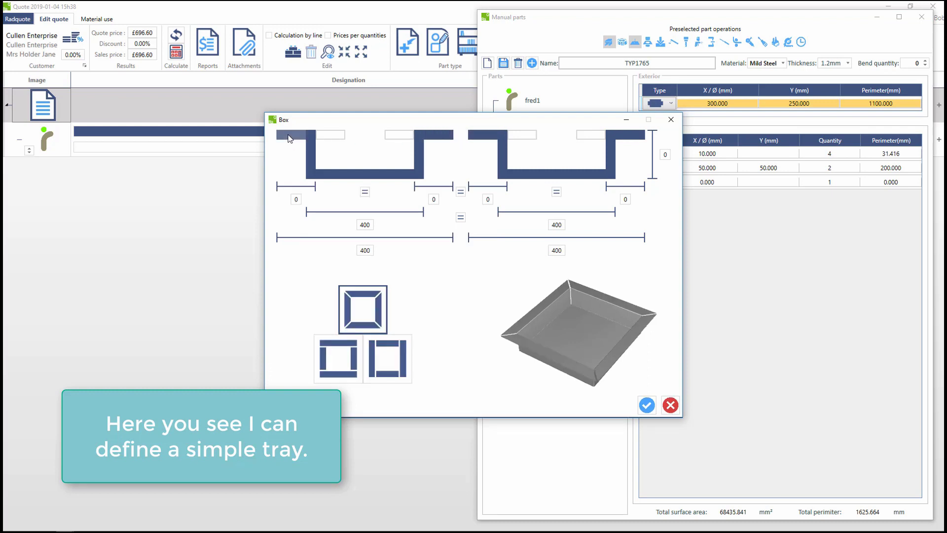
Set all four box flanges to an equal 25 mm width and the box height to 75 mm.
left_click(300, 203)
type("25")
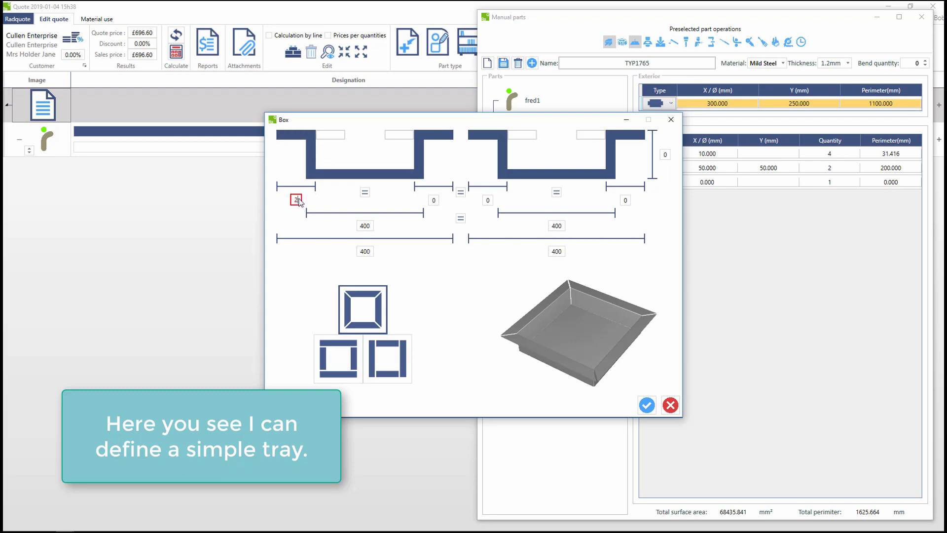
left_click(365, 193)
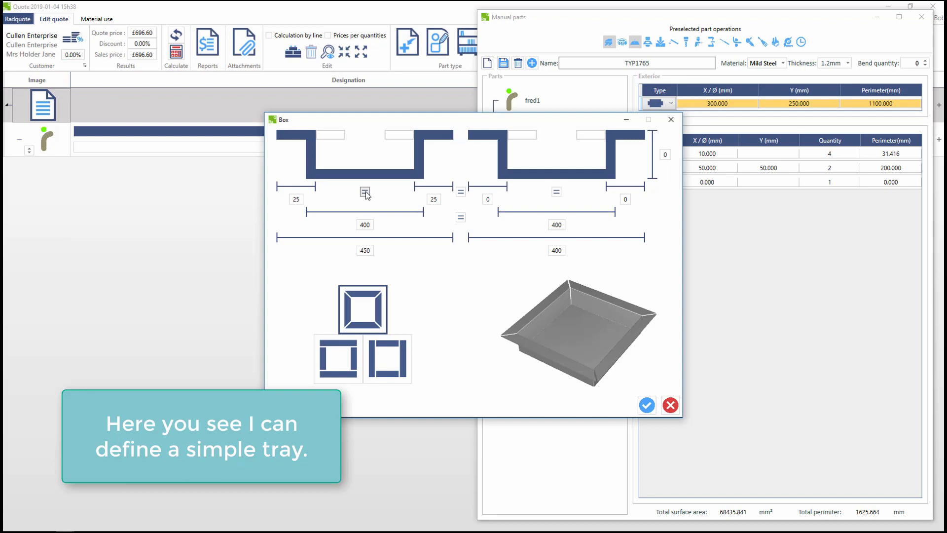
left_click(462, 192)
left_click(666, 155)
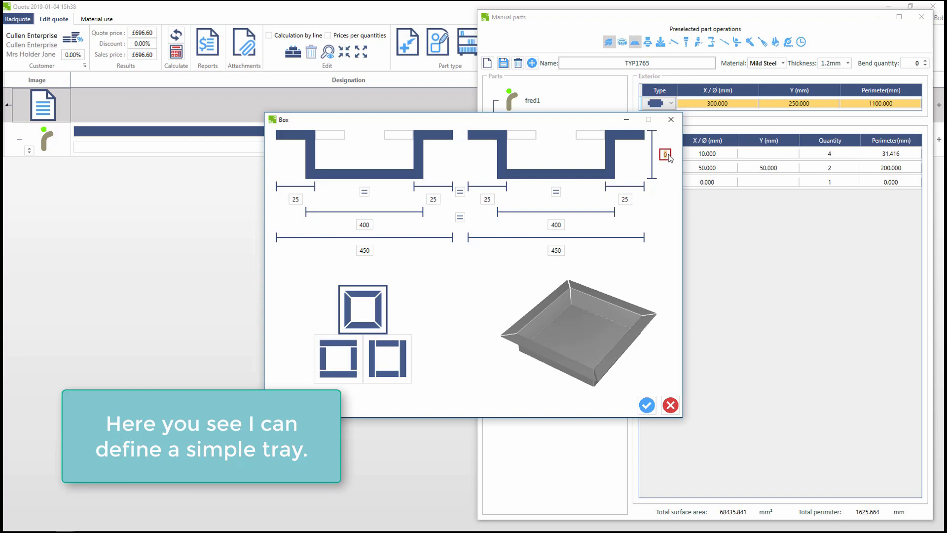
type("75")
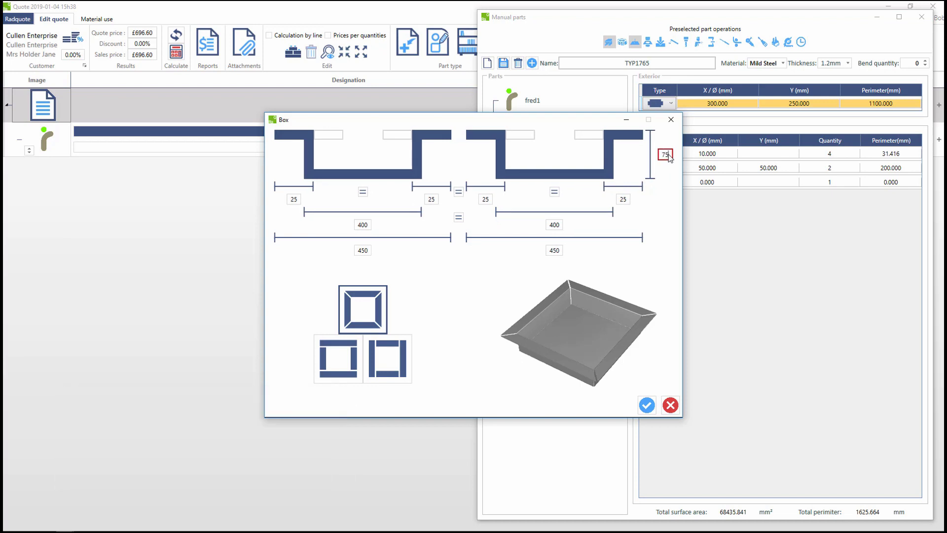
key("Return")
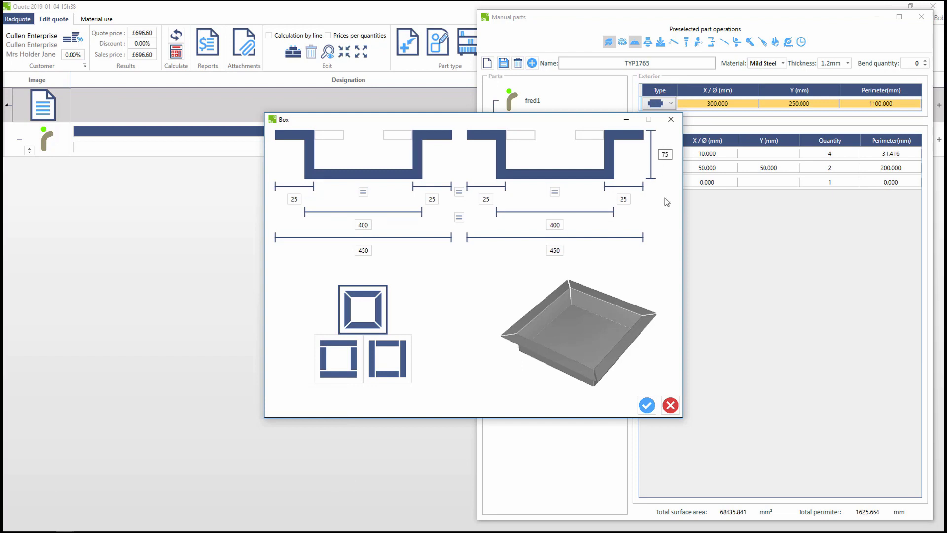
Preview both butted flange corner layouts, return to the mitred corners and accept the box definition.
left_click(335, 360)
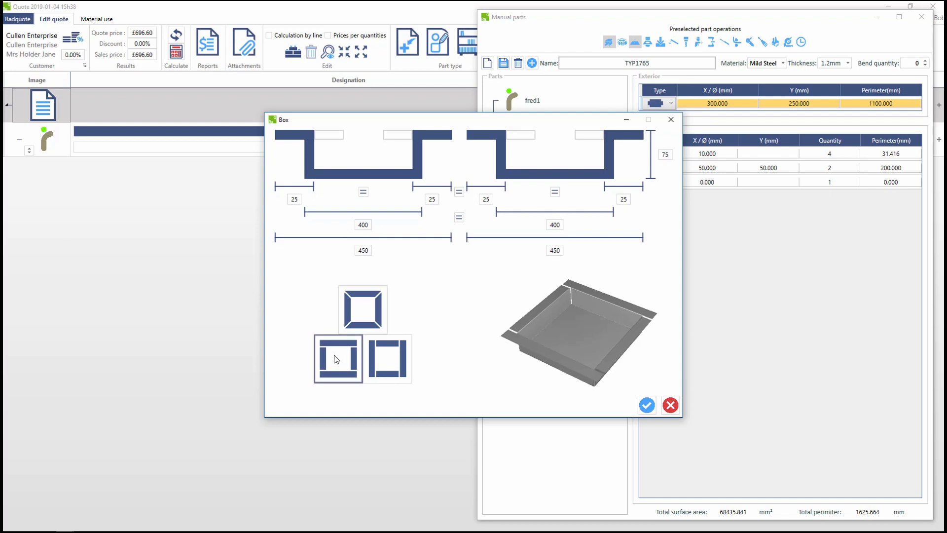
left_click(393, 355)
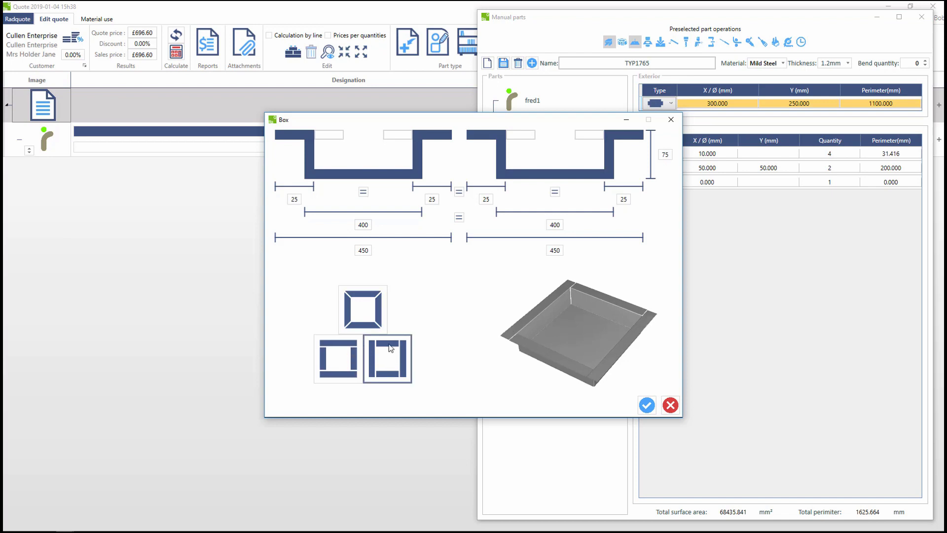
left_click(363, 307)
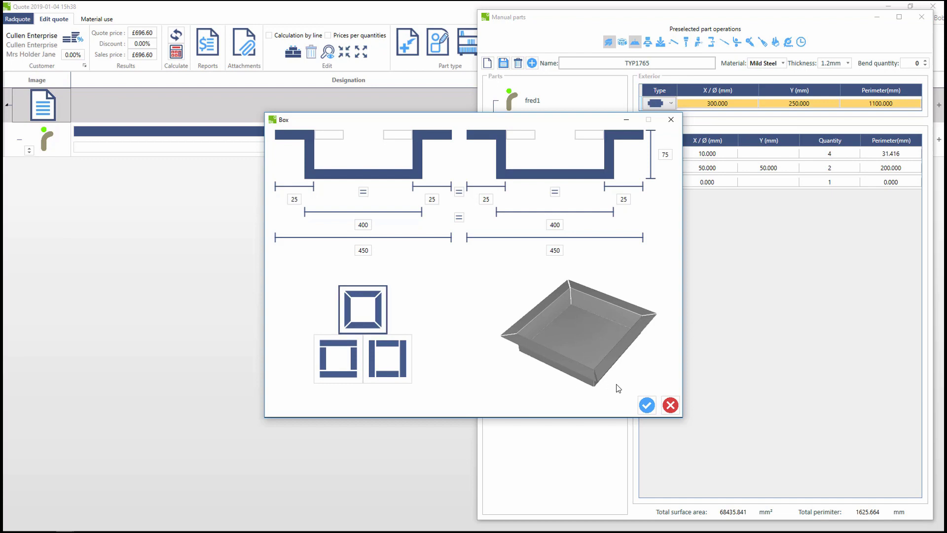
left_click(647, 405)
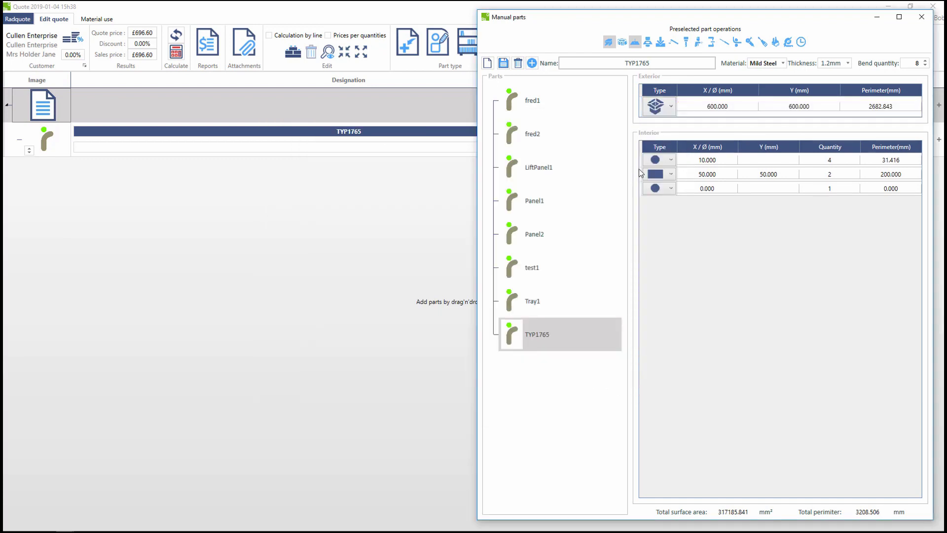
Change the first interior cutout to a 50 by 50 mm rectangle with a quantity of 2.
left_click(671, 161)
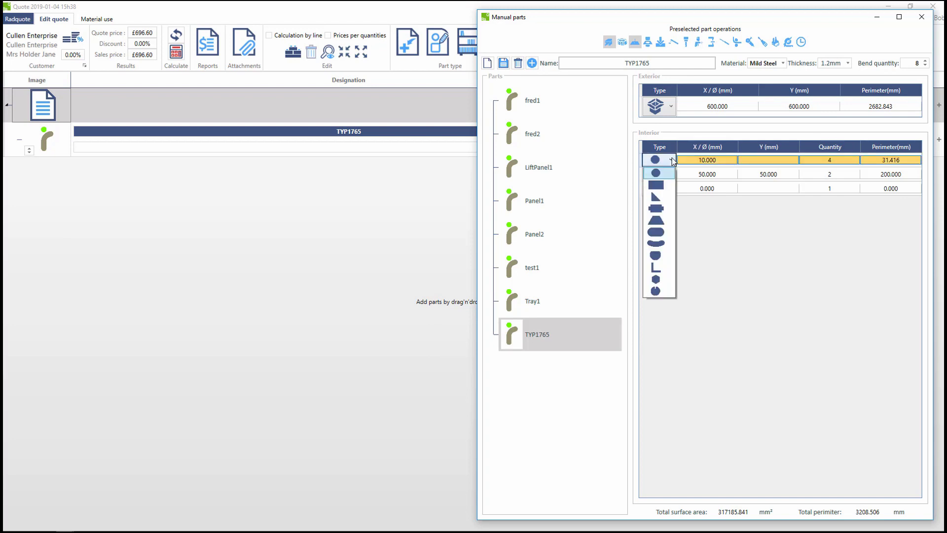
left_click(663, 186)
left_click(720, 161)
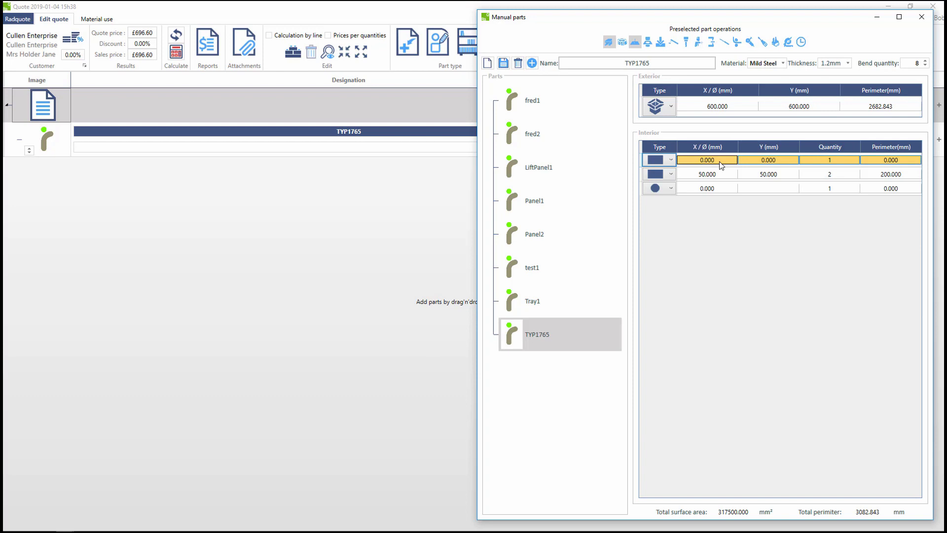
left_click(720, 161)
type("50")
left_click(778, 163)
left_click(778, 161)
type("50")
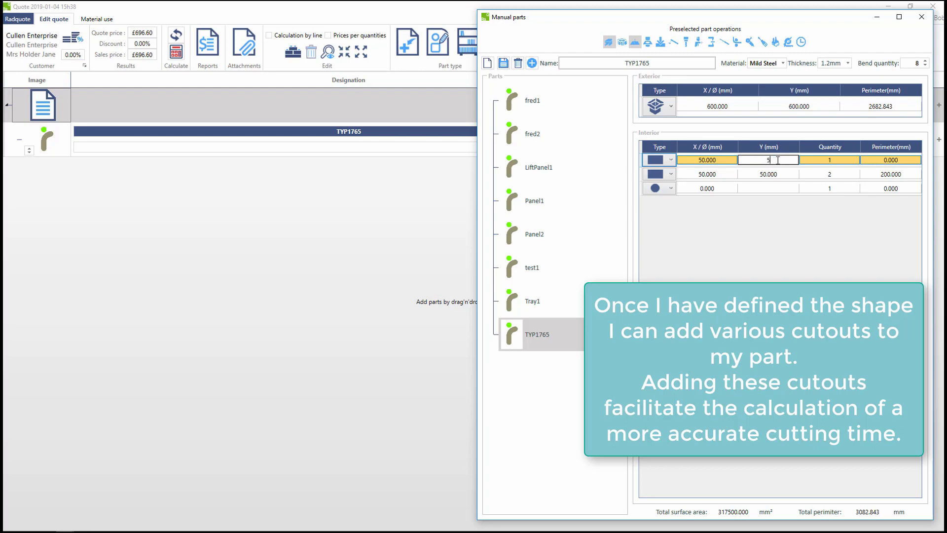
left_click(832, 161)
left_click(832, 161)
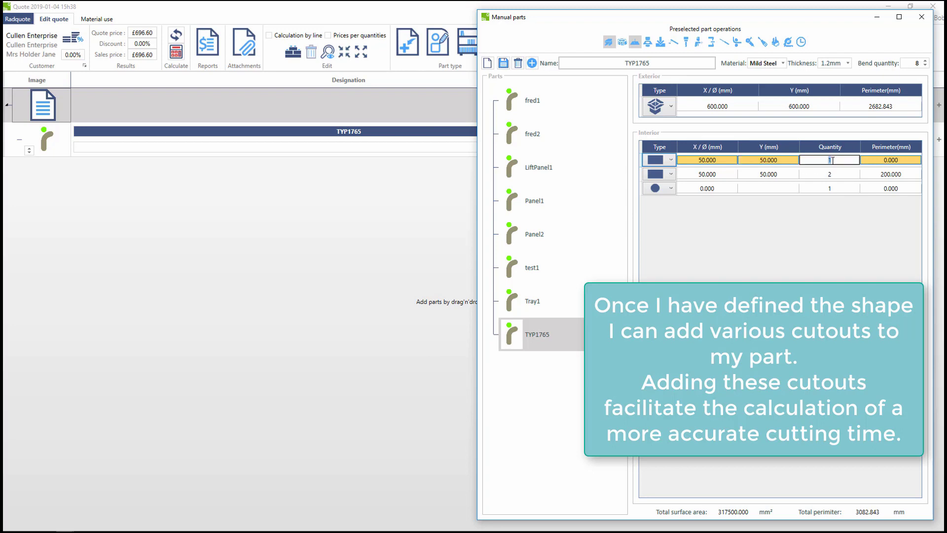
type("2")
Change the second interior cutout to a round hole of 10 mm diameter with a quantity of 4.
left_click(726, 176)
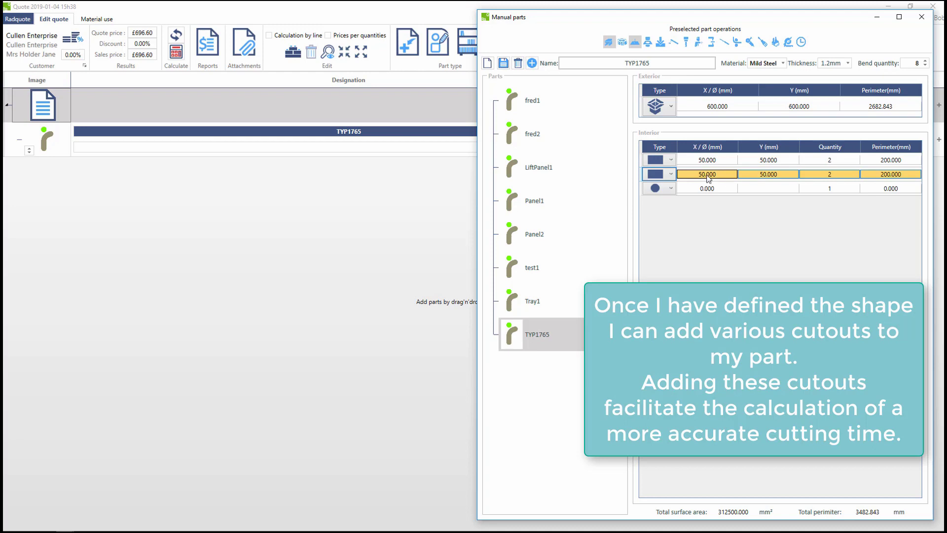
left_click(671, 174)
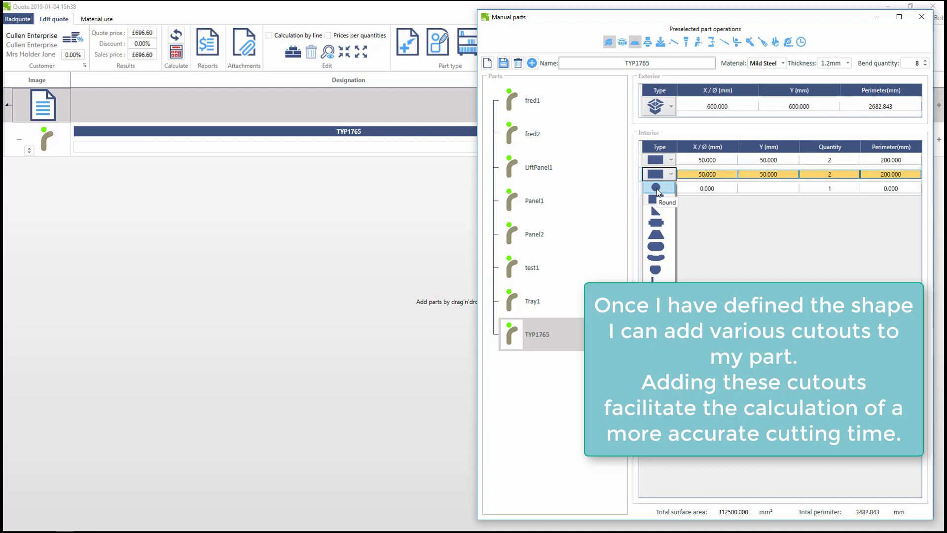
left_click(657, 188)
left_click(722, 176)
left_click(720, 174)
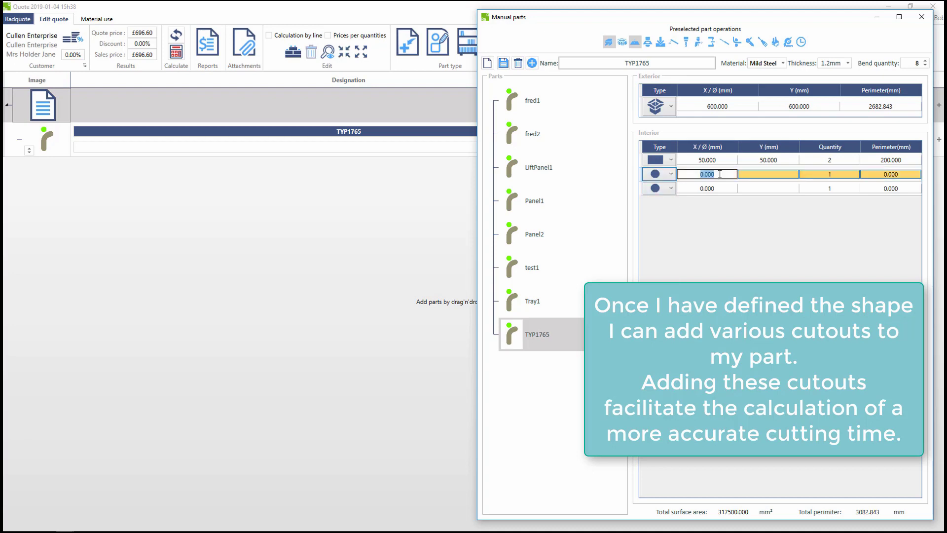
type("10")
left_click(824, 175)
left_click(842, 174)
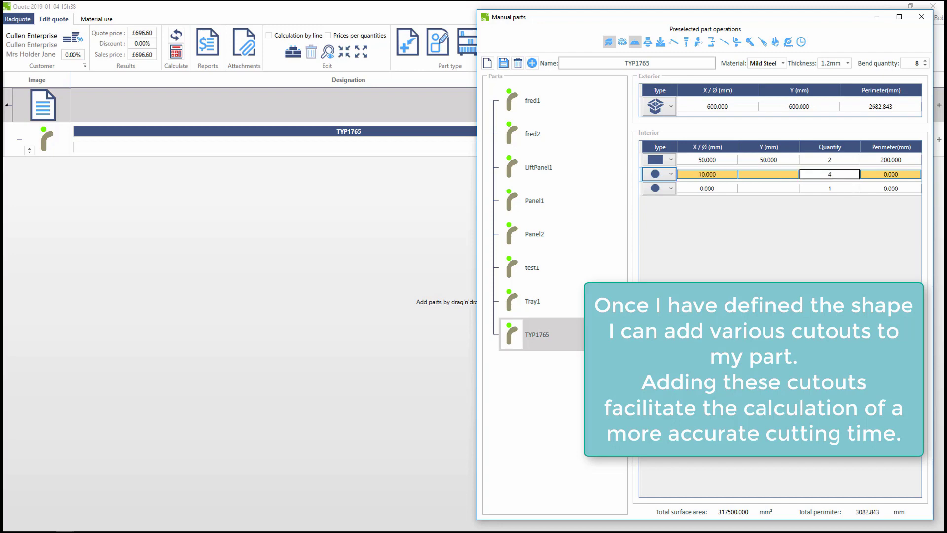
key("Return")
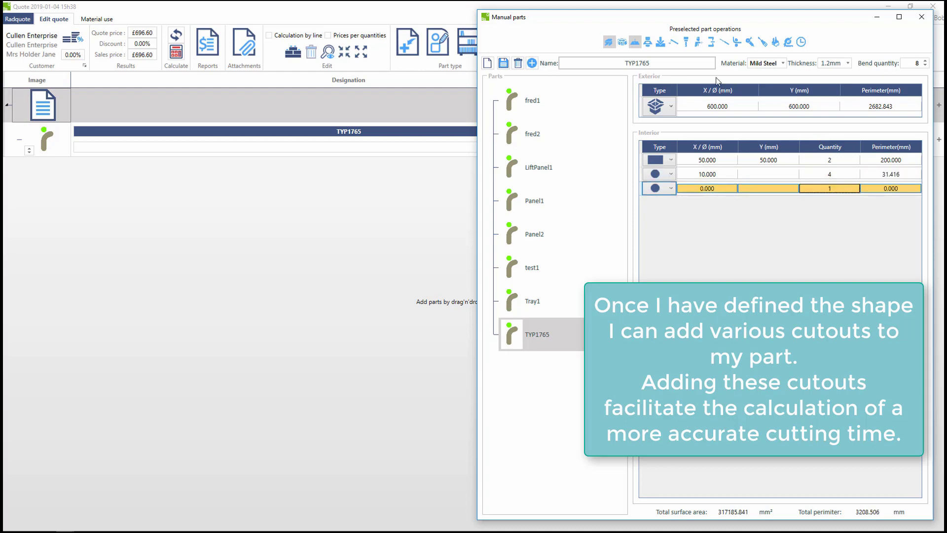
Rename the manual part as TYP1766 and set its material thickness to 2mm.
left_click(659, 63)
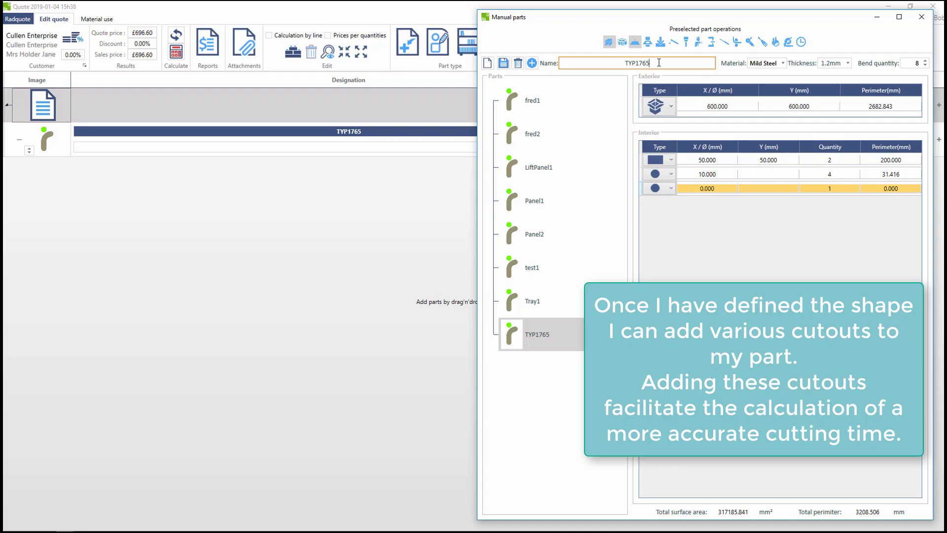
key("BackSpace")
type("6")
left_click(848, 63)
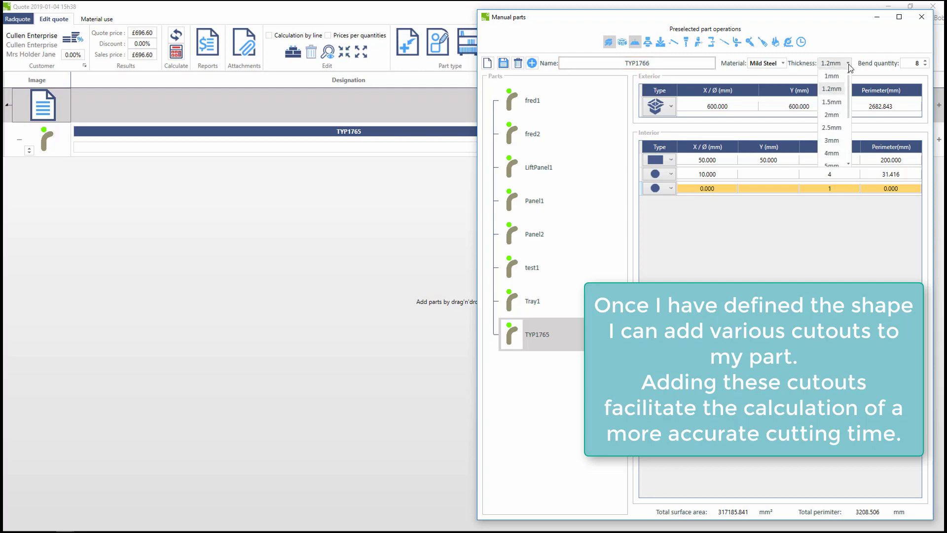
left_click(832, 116)
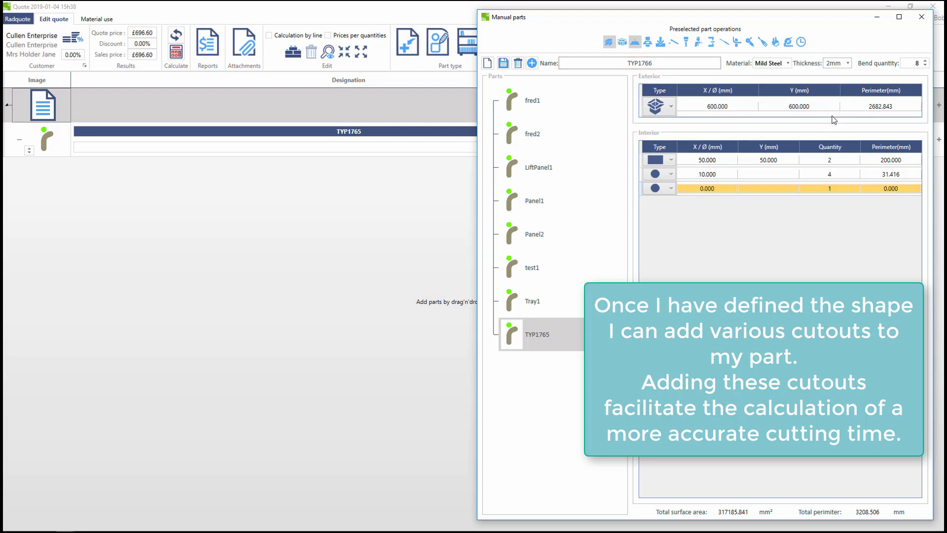
Save the tray as TYP1766.sym in the ManualParts folder, then add it to the quote and close the manual parts window.
left_click(504, 63)
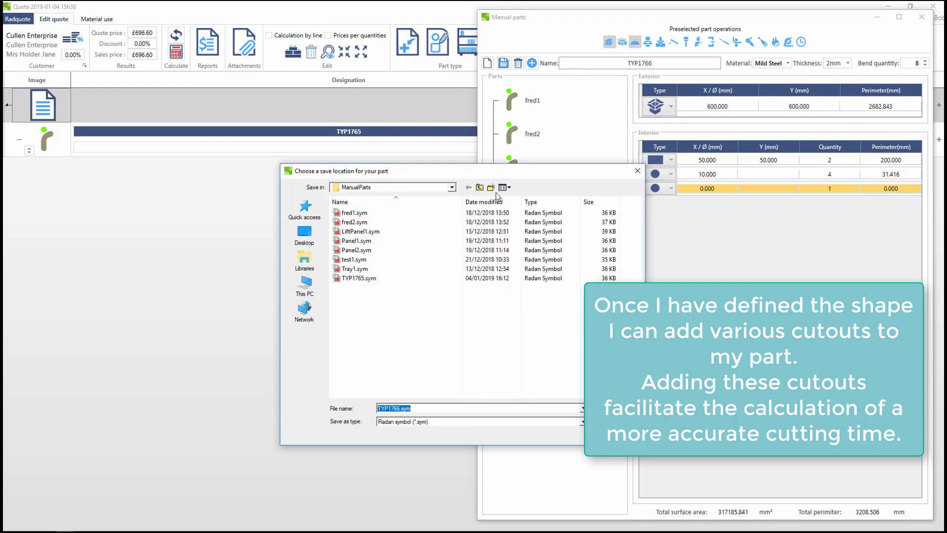
key("Return")
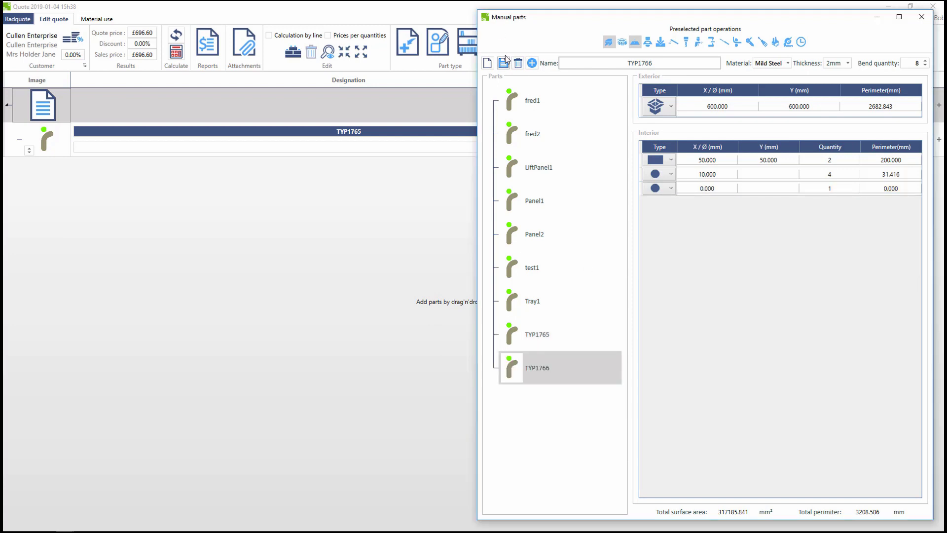
left_click(532, 63)
left_click(532, 64)
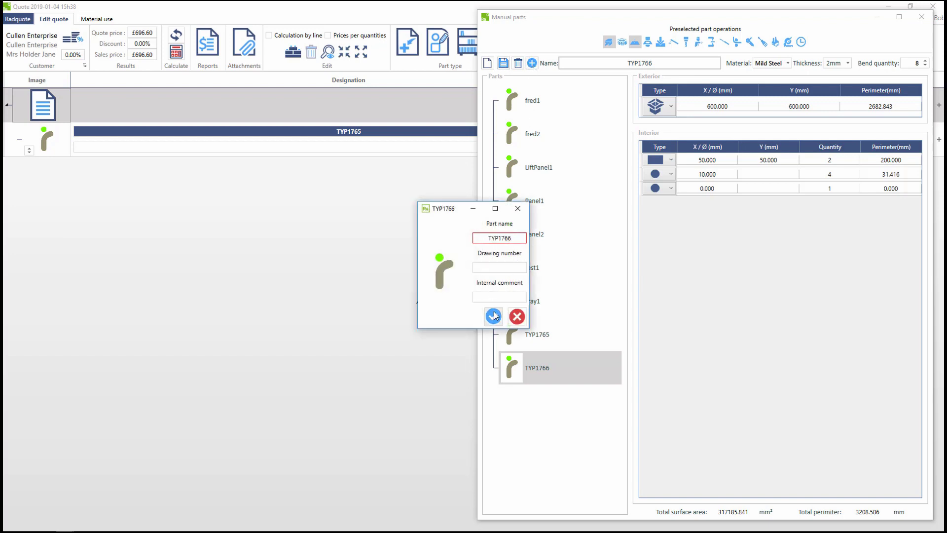
left_click(494, 315)
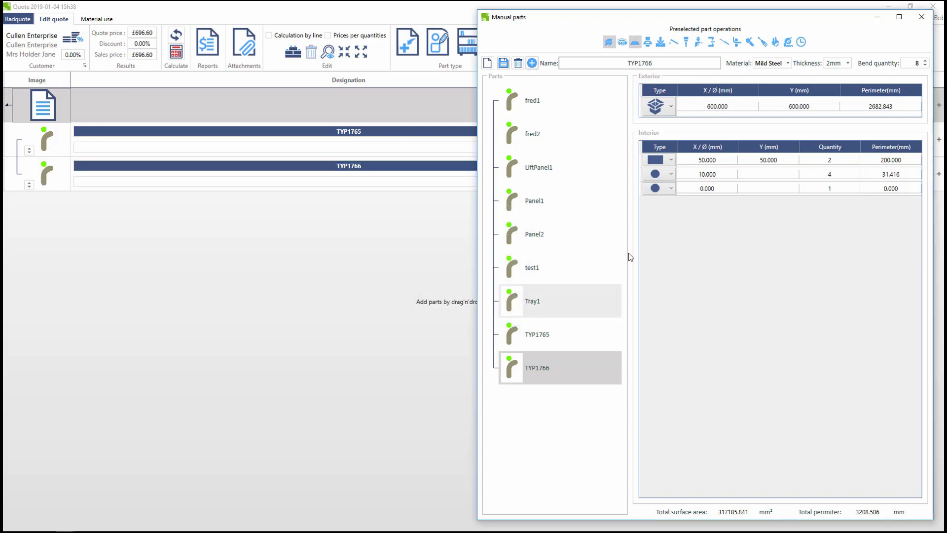
left_click(921, 17)
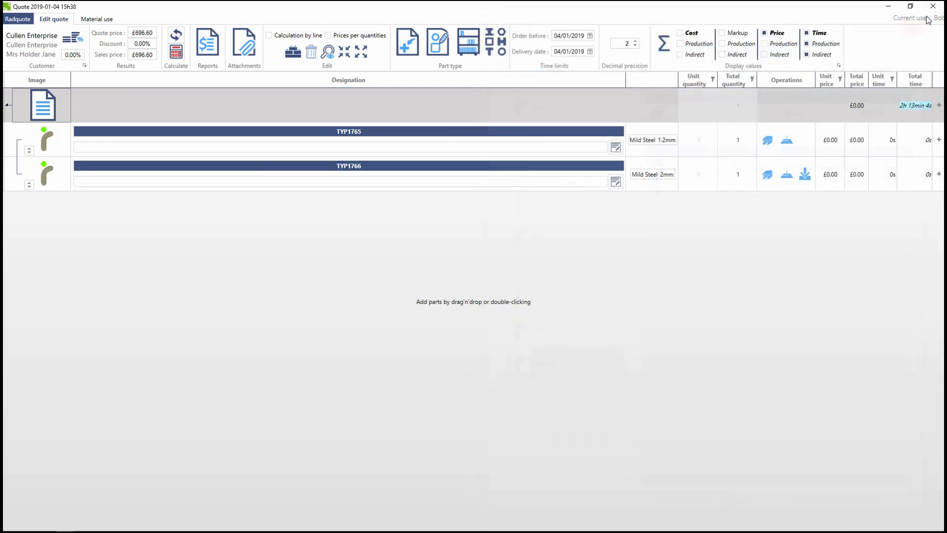
Set the total quantities to 5 for TYP1765 and 12 for TYP1766, and calculate the quote.
left_click(739, 149)
left_click(739, 149)
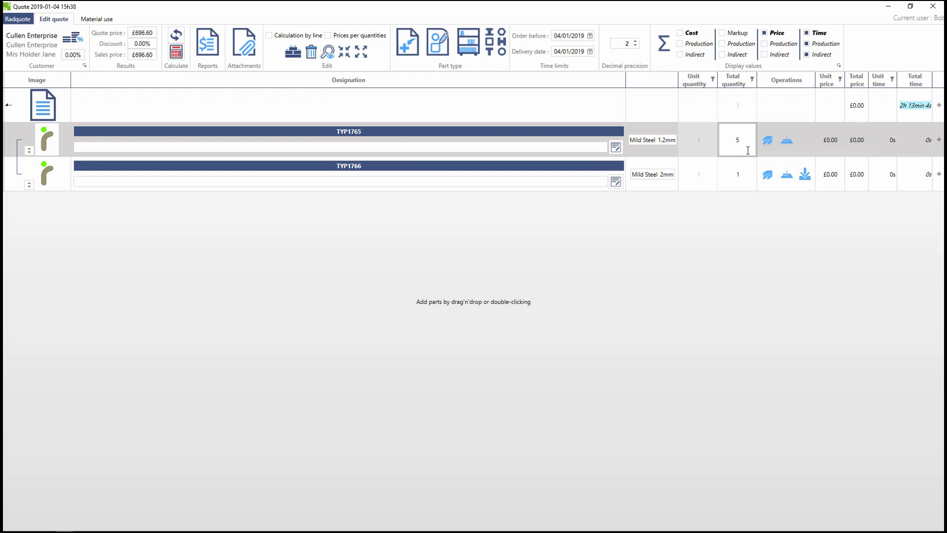
left_click(741, 173)
left_click(749, 177)
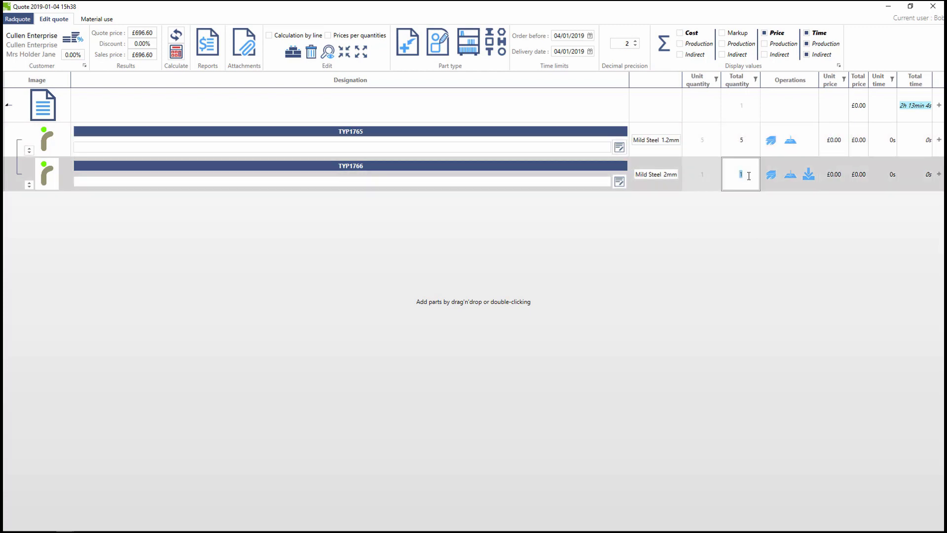
type("12")
key("Return")
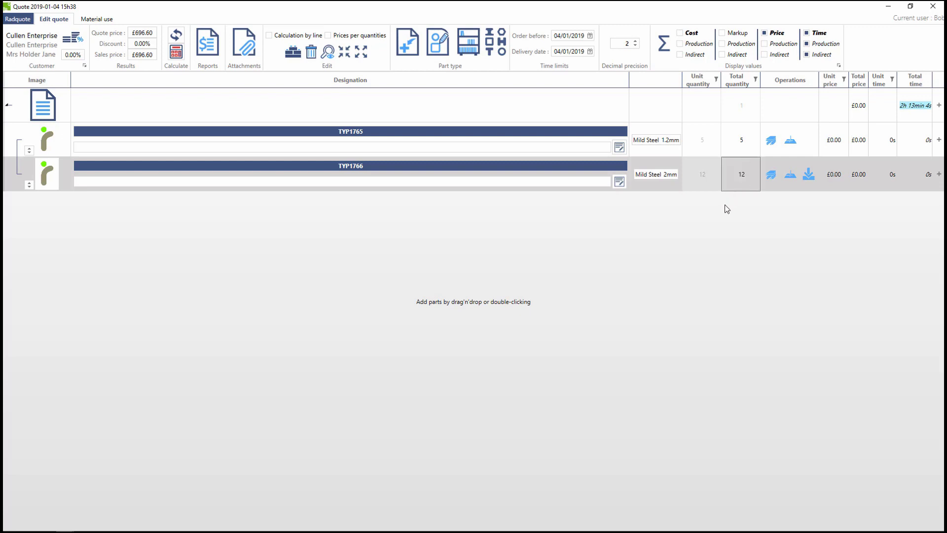
left_click(177, 53)
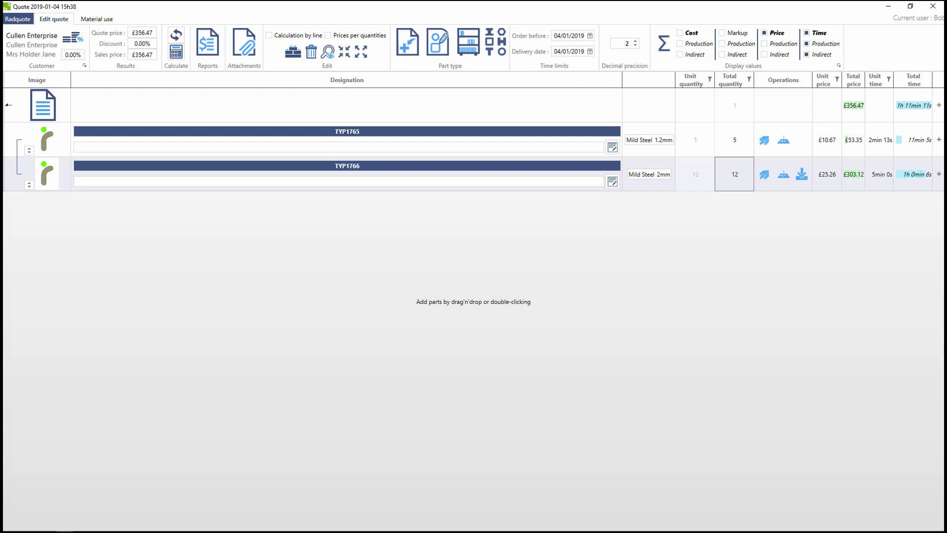
Examine the quote's material use and inspect the nested TYP1766 parts and their holes up close in the nest editor.
mouse_move(858, 114)
left_click(99, 21)
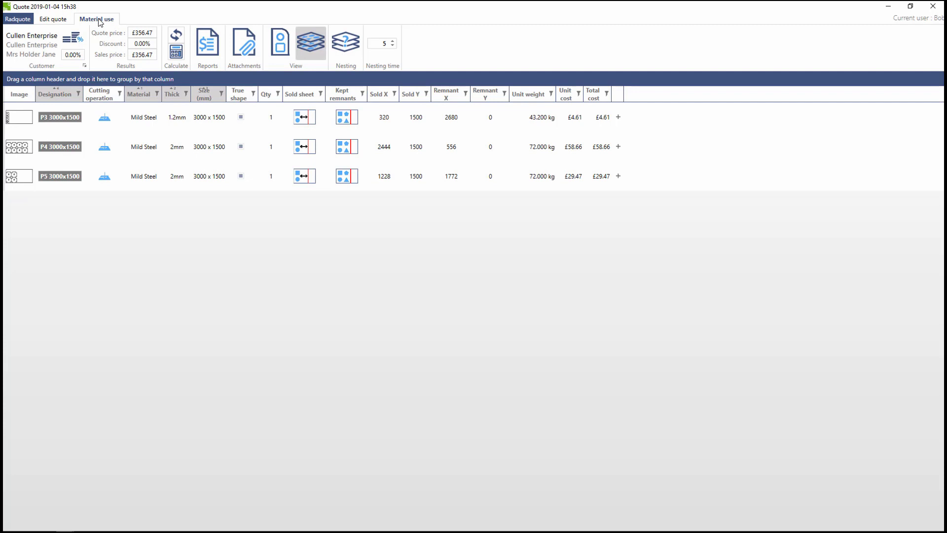
mouse_move(21, 149)
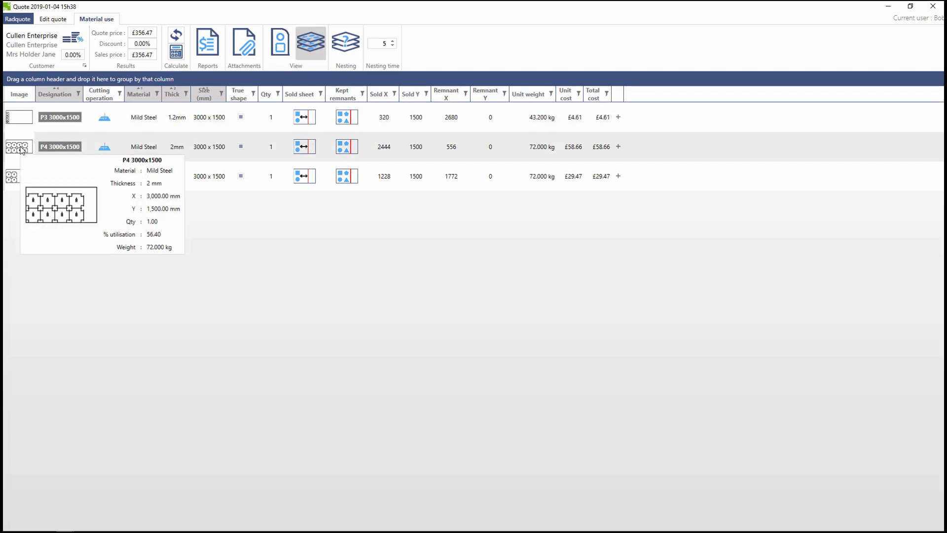
mouse_move(10, 120)
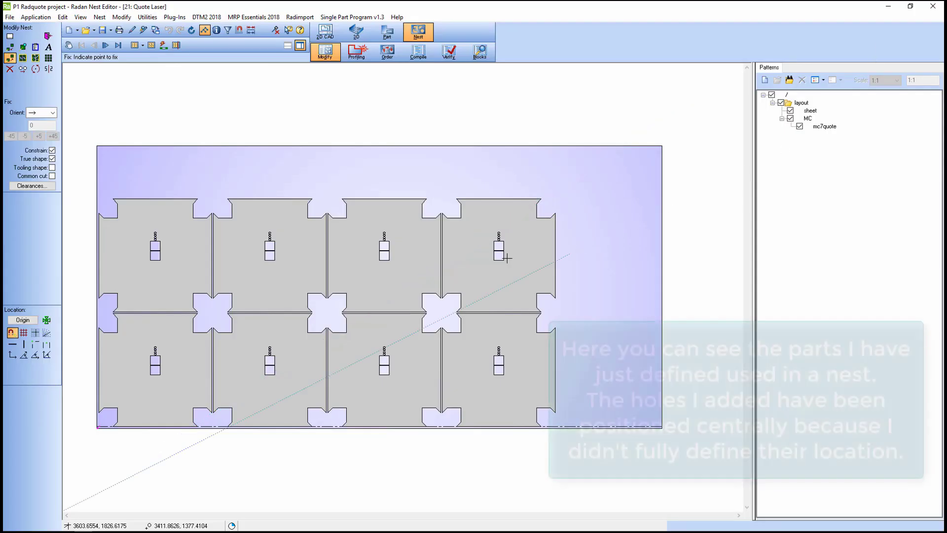
left_click_drag(399, 188, 579, 326)
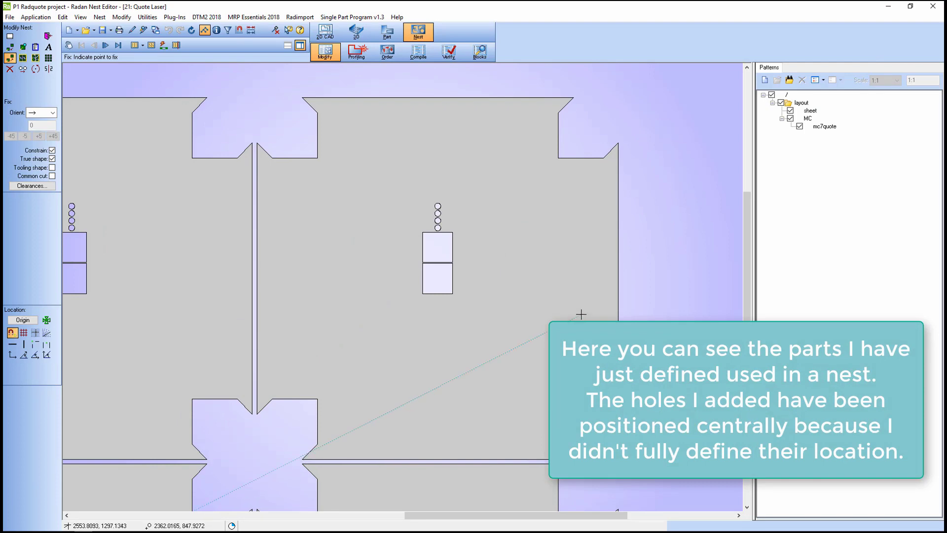
left_click(934, 7)
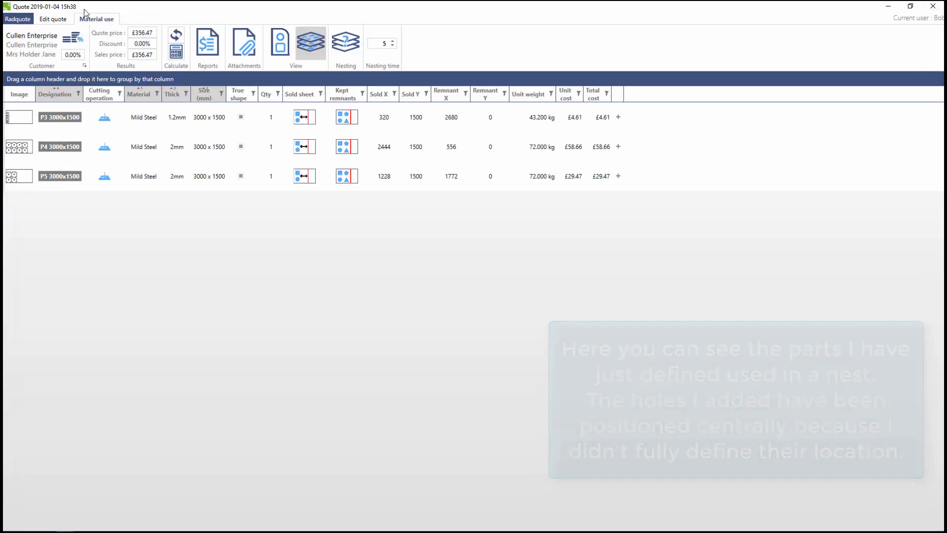
left_click(53, 19)
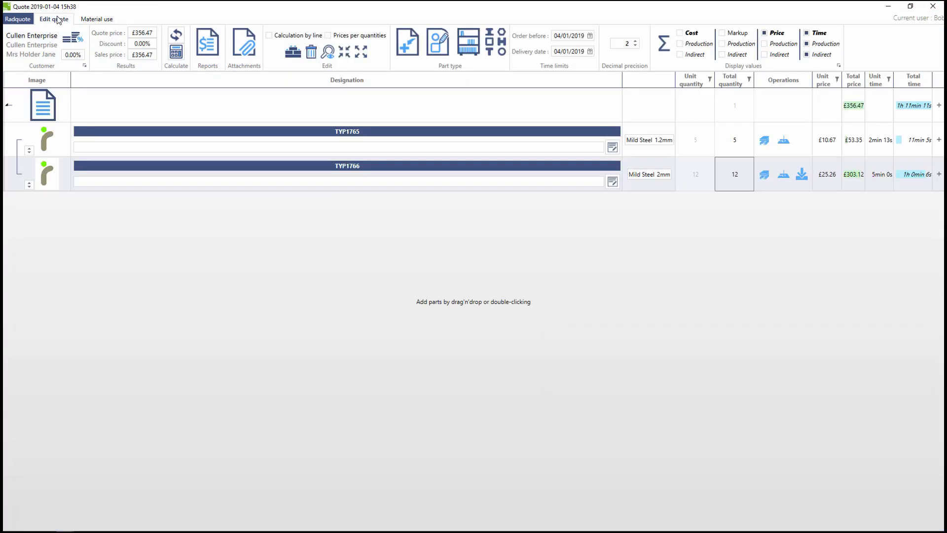
Replace TYP1766's thumbnail with TYP1766.JPG from the Desktop, checking the part images in the quote report before and after.
left_click(206, 48)
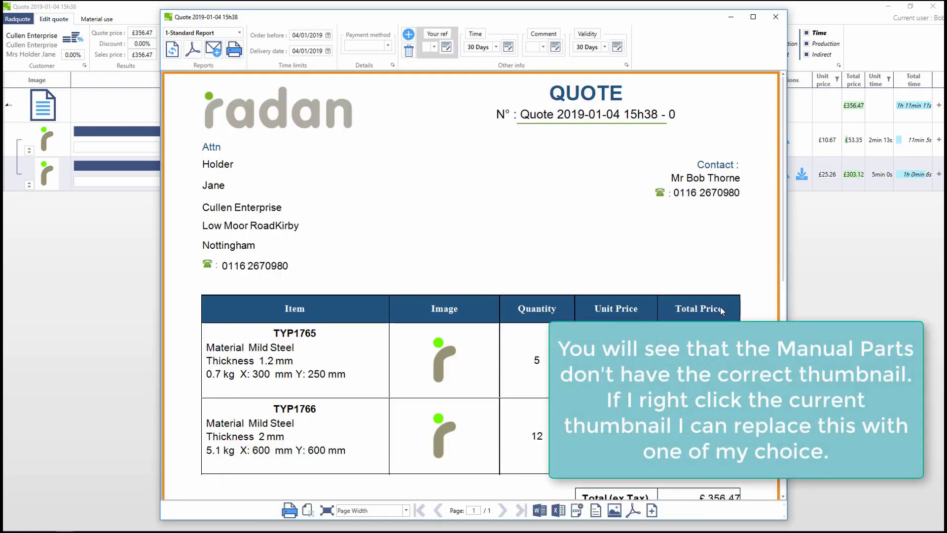
left_click(776, 16)
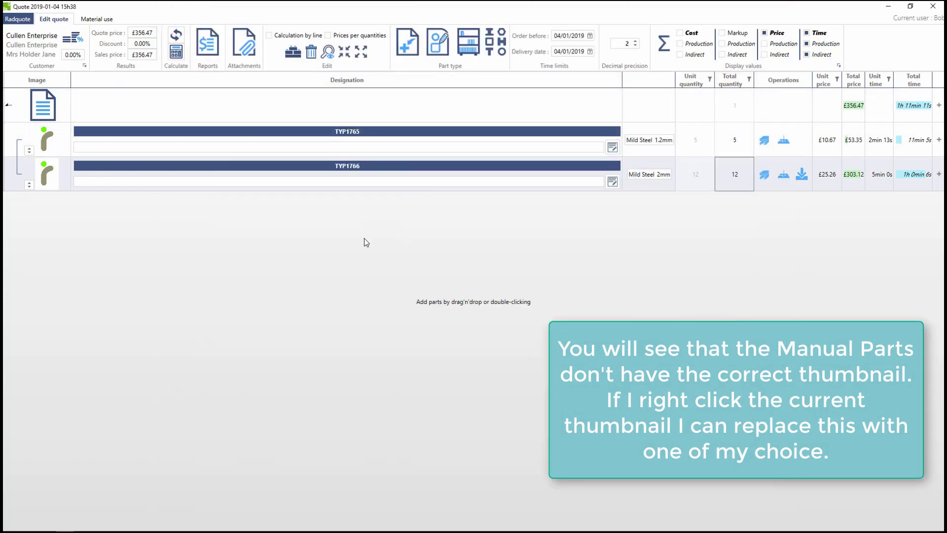
right_click(50, 178)
left_click(73, 182)
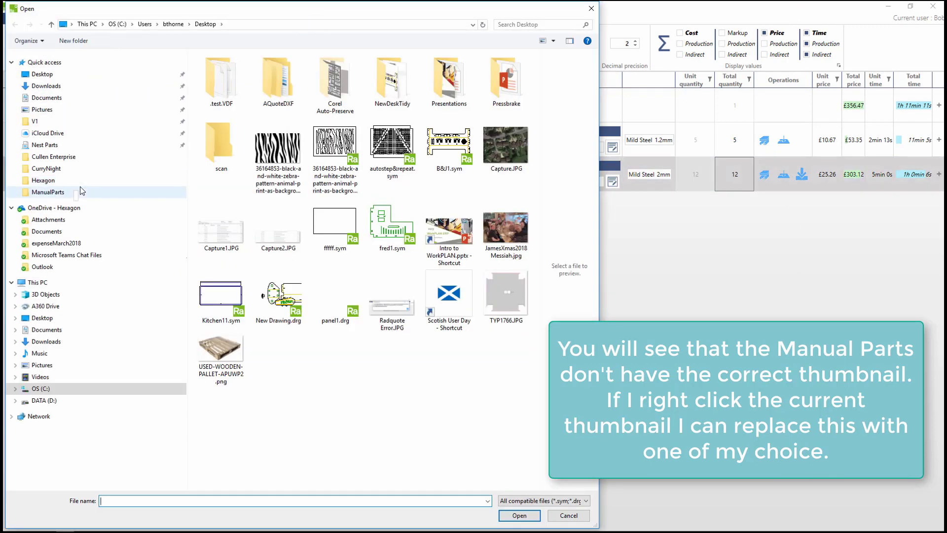
left_click(511, 291)
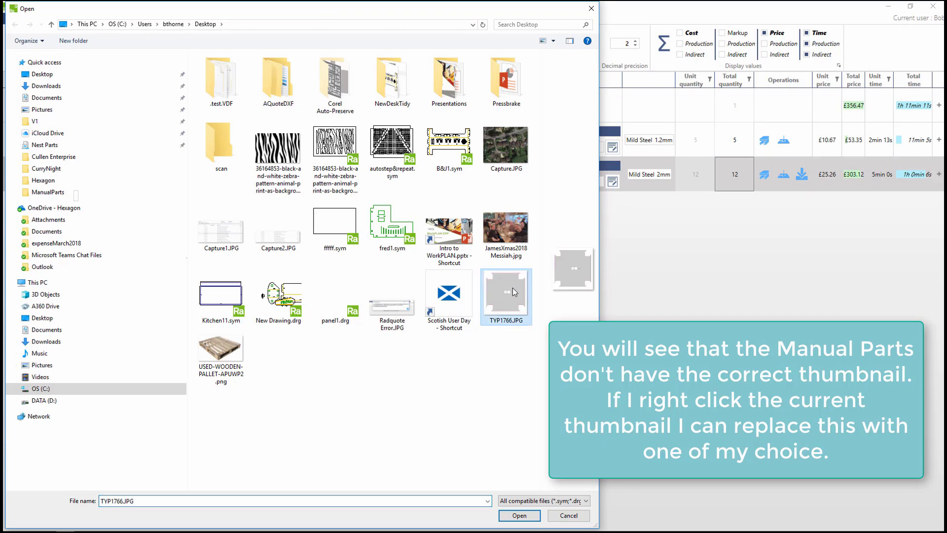
left_click(518, 515)
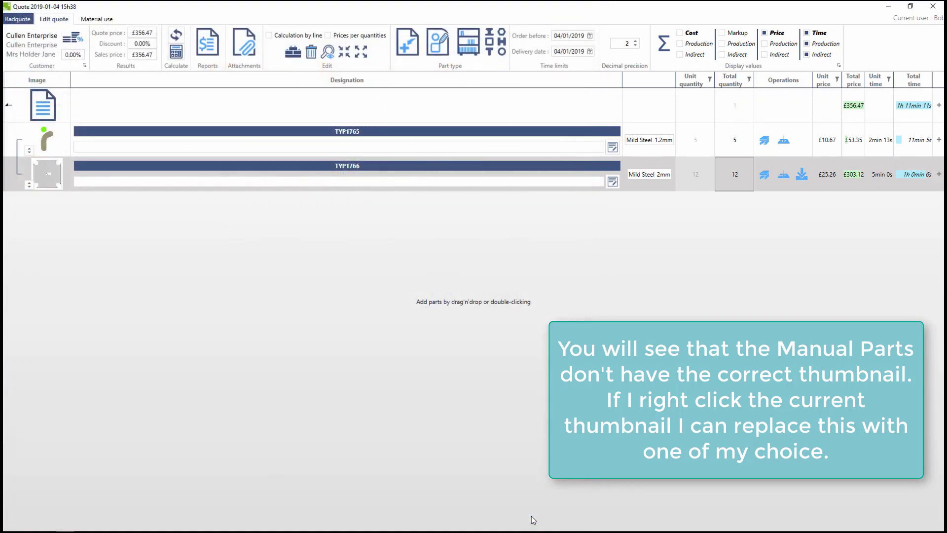
left_click(212, 48)
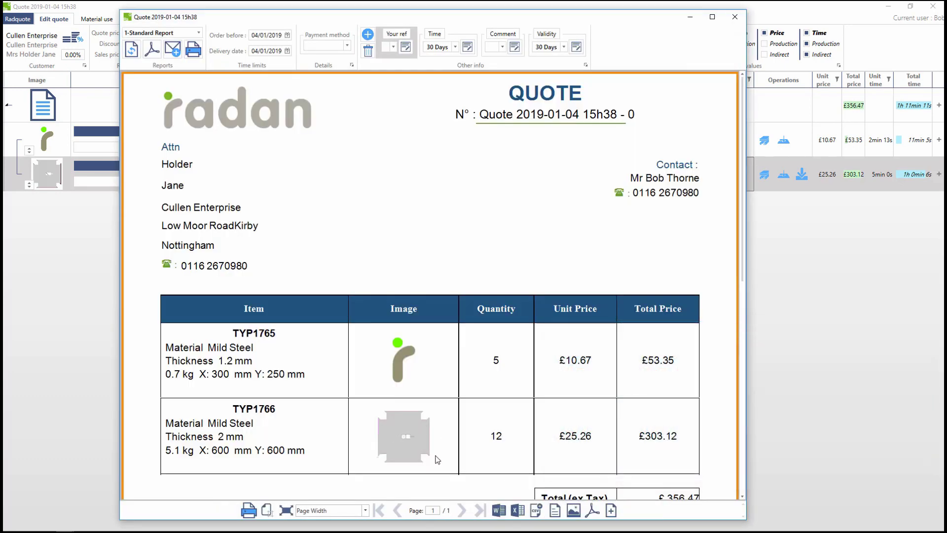
left_click(735, 19)
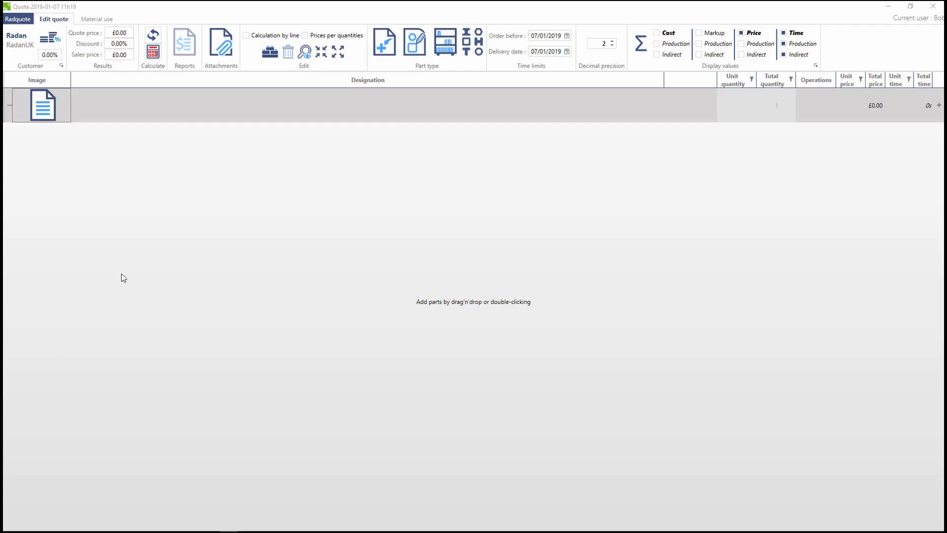
Add the nest project Radan Tool Cabinet.rpd to the new quote and close the file browser.
left_click(384, 48)
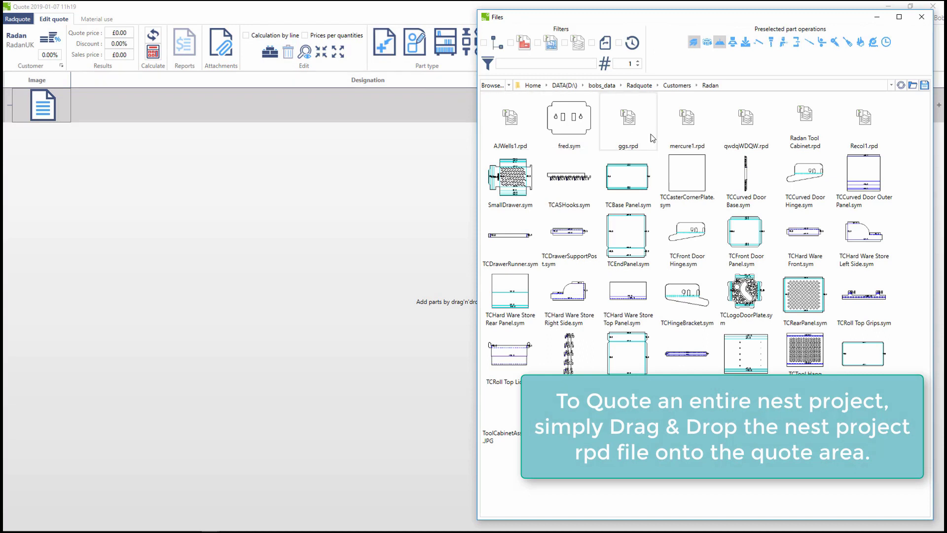
left_click_drag(805, 115, 335, 150)
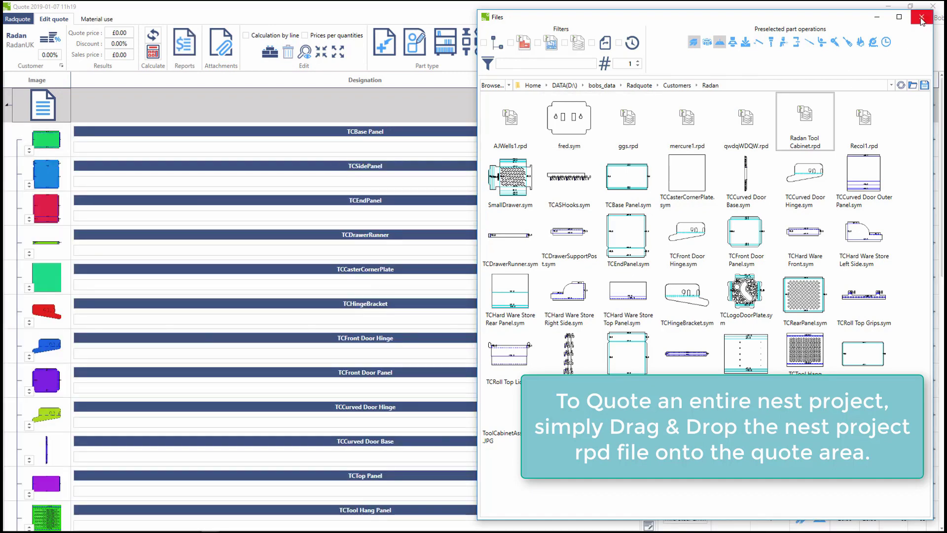
left_click(920, 19)
left_click_drag(940, 112, 941, 140)
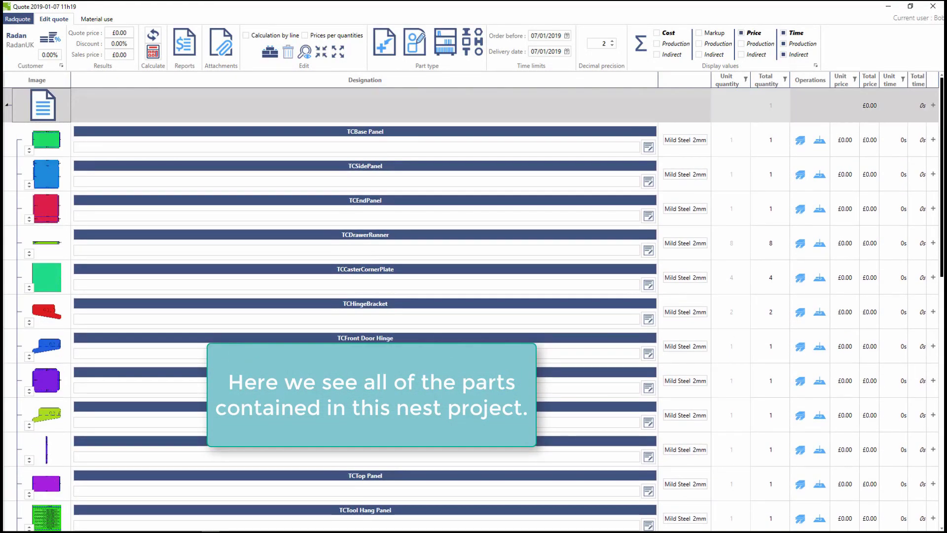
Add an assembly named ToolCab to the quote and move it above TCBase Panel at the start of the part list.
left_click(271, 53)
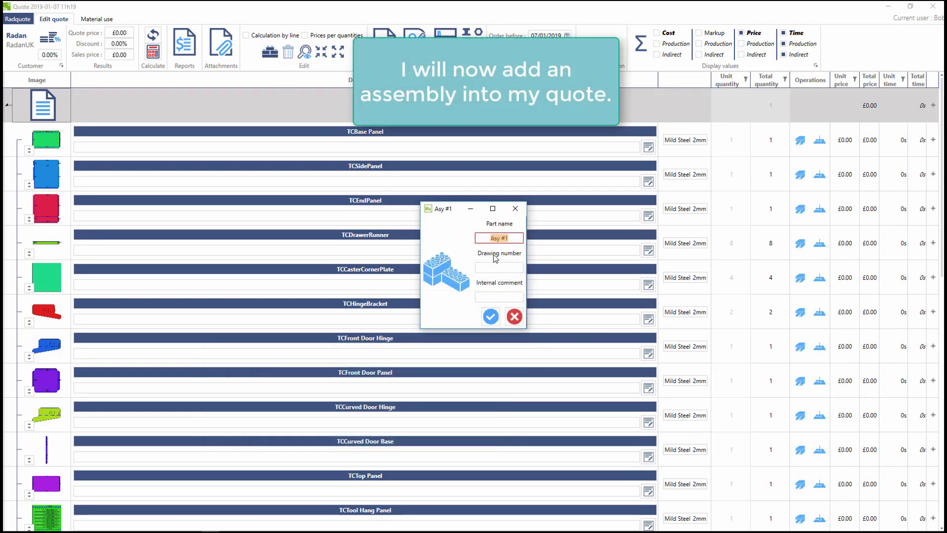
type("T")
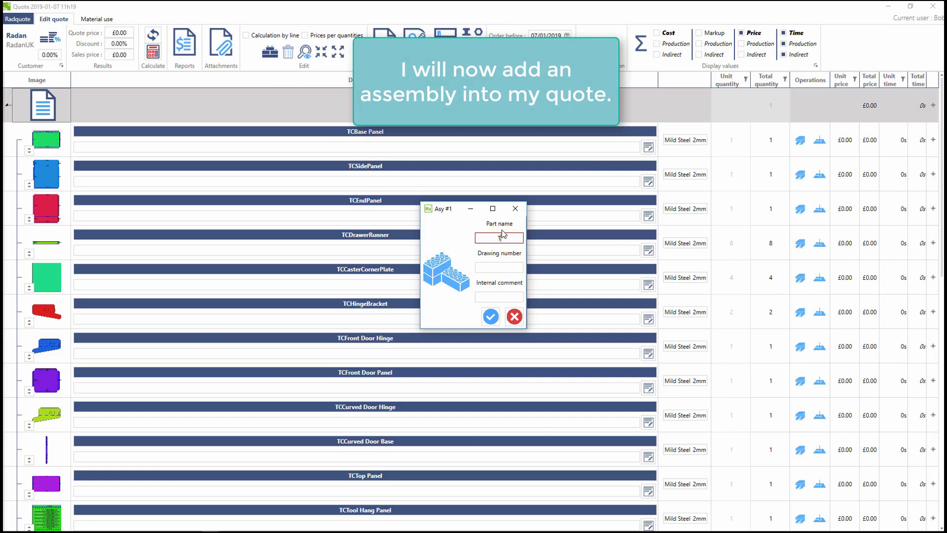
type("oolCab")
left_click(491, 316)
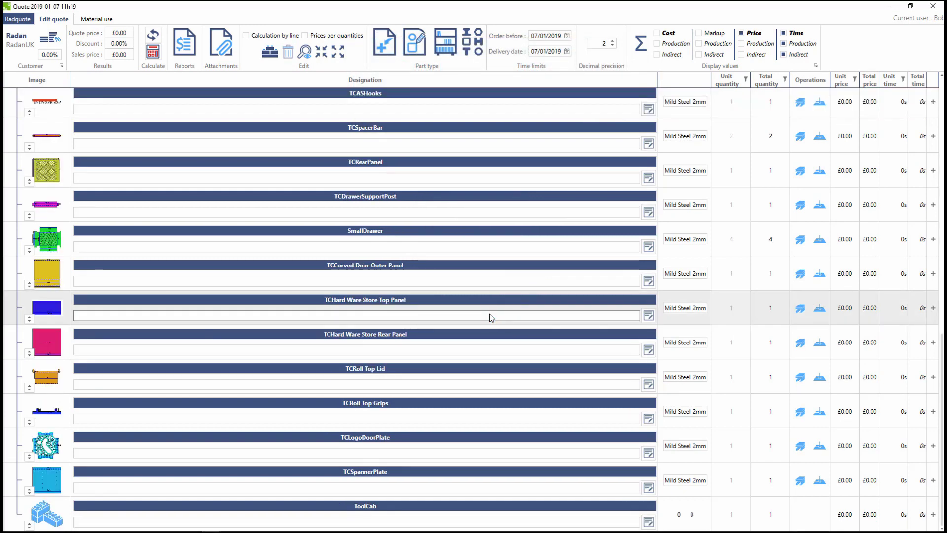
left_click(47, 519)
left_click_drag(47, 519, 63, 132)
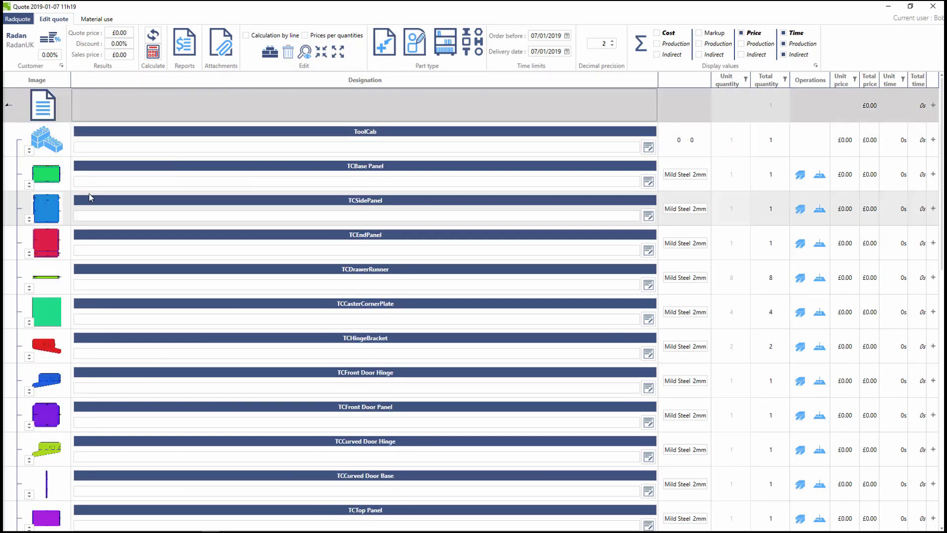
Select all parts from TCBase Panel through TCSpannerPlate and move them into the ToolCab assembly.
scroll(95, 215, "down", 10)
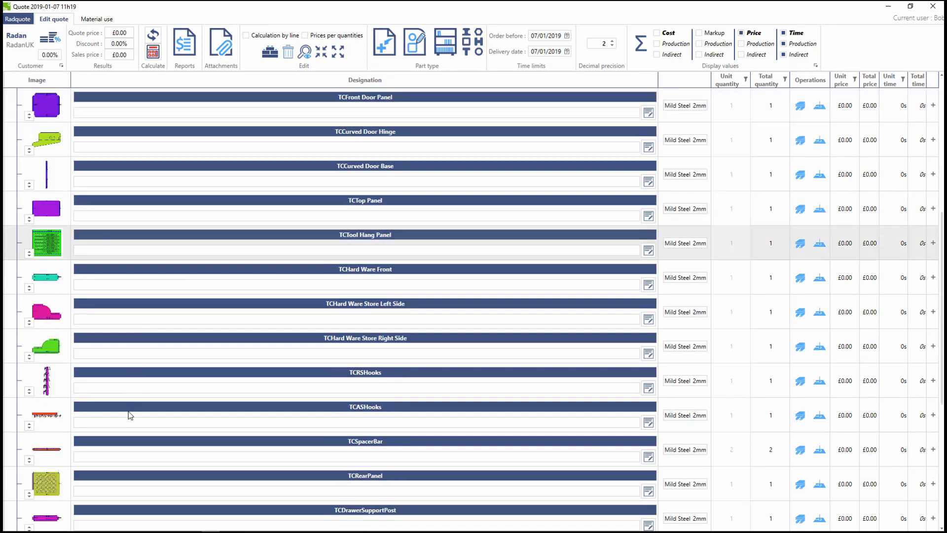
scroll(126, 461, "down", 1)
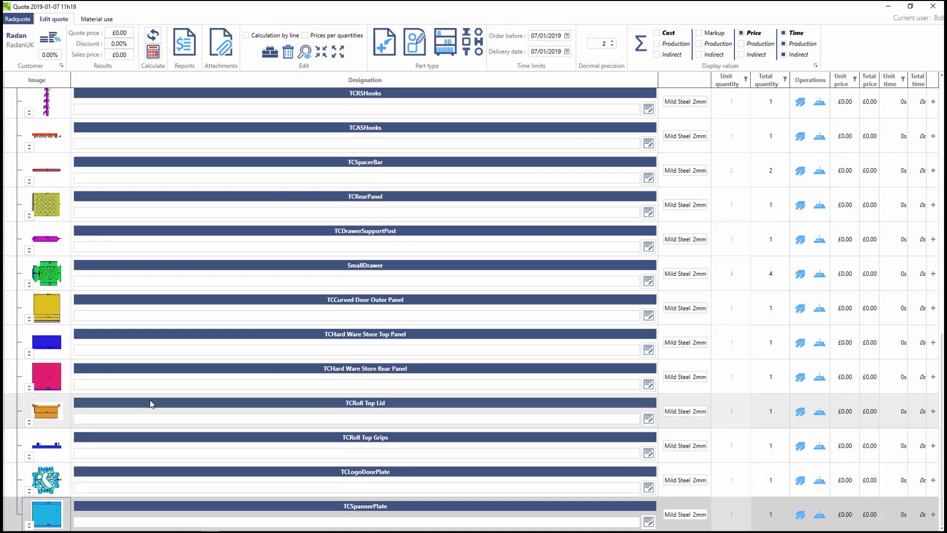
scroll(148, 408, "up", 4)
scroll(140, 225, "up", 8)
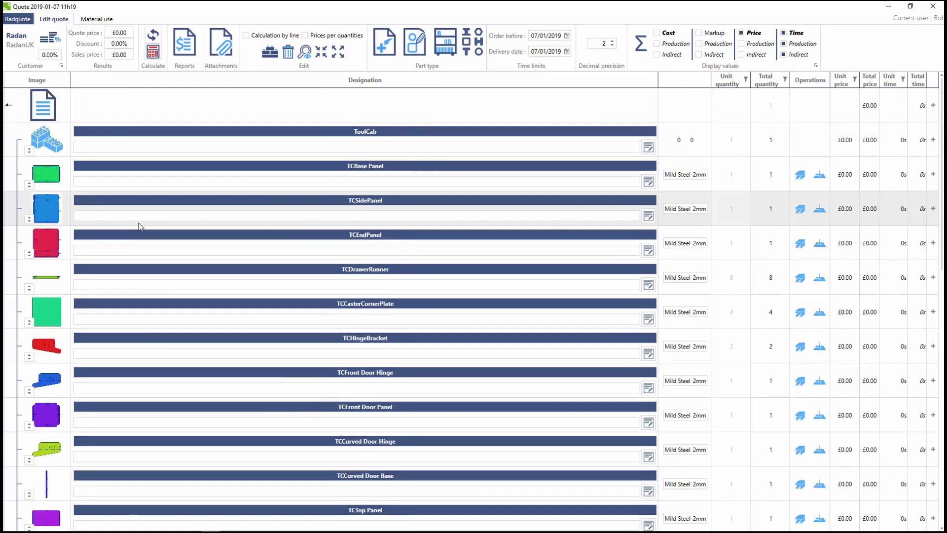
left_click(46, 176)
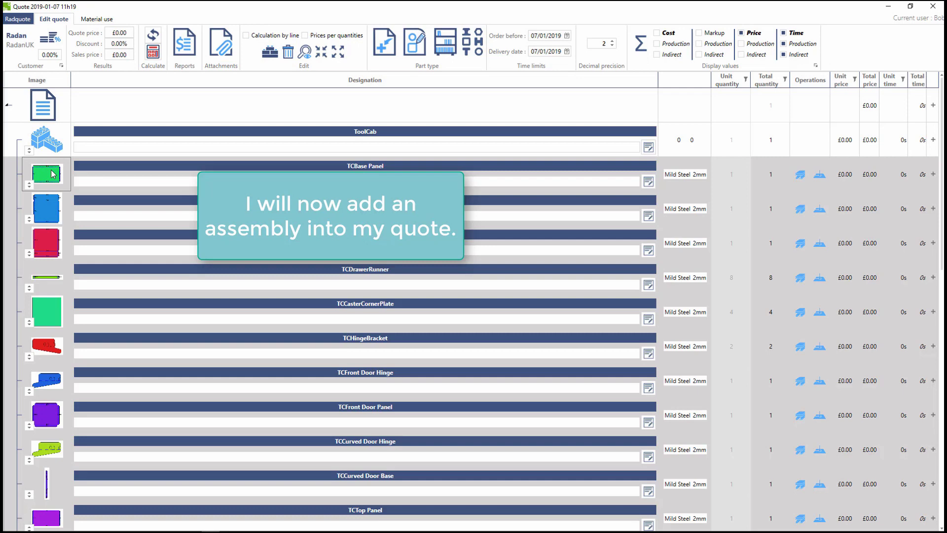
left_click_drag(46, 176, 62, 143)
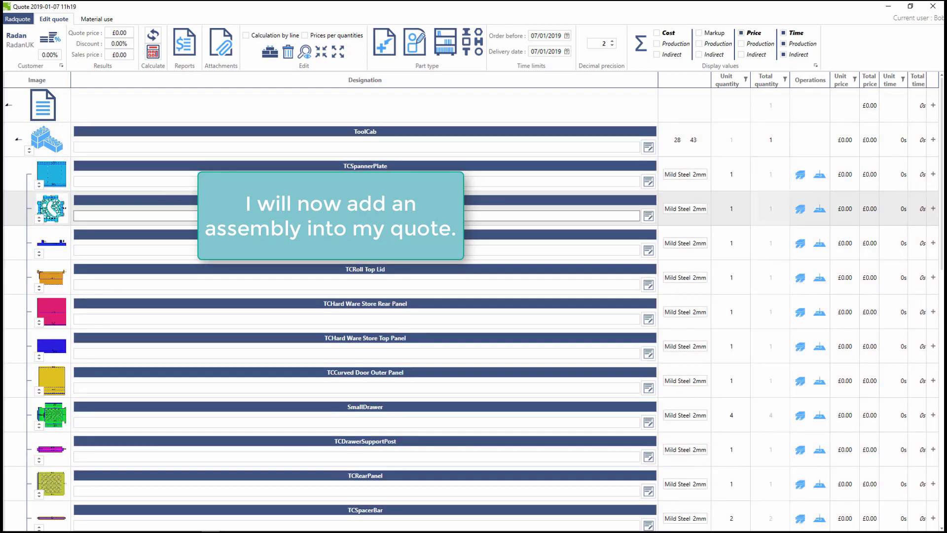
Change the ToolCab assembly's thumbnail to Tool_Trolly_colour2.jpg from the Renders folder and calculate the quote.
right_click(50, 148)
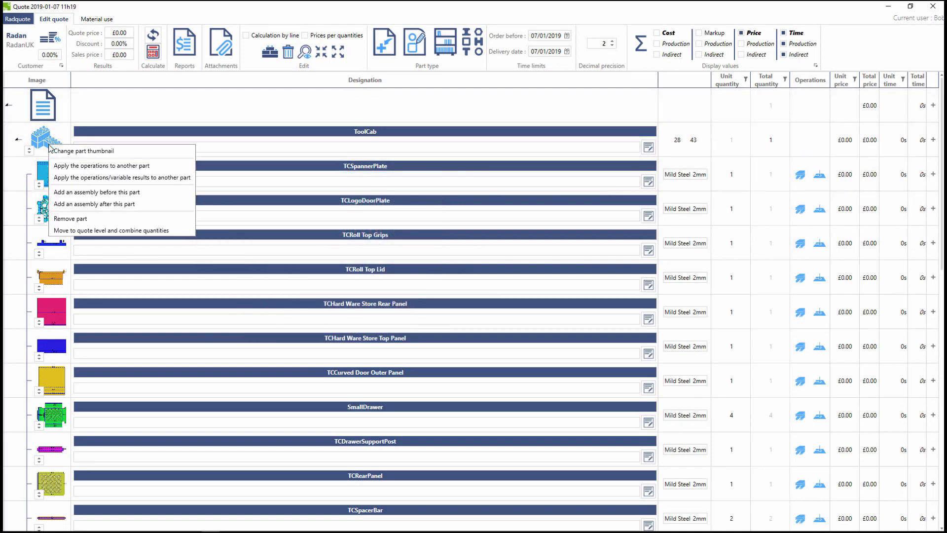
left_click(99, 151)
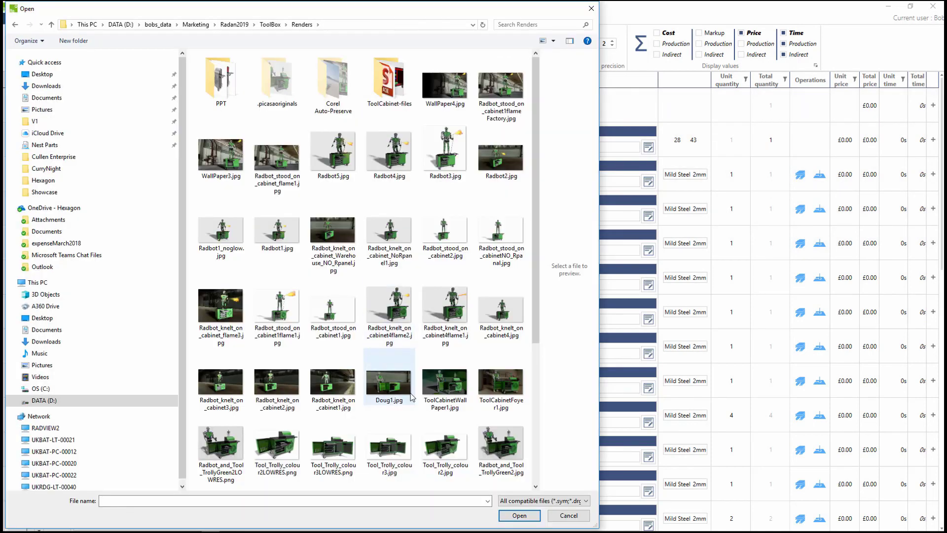
left_click(452, 451)
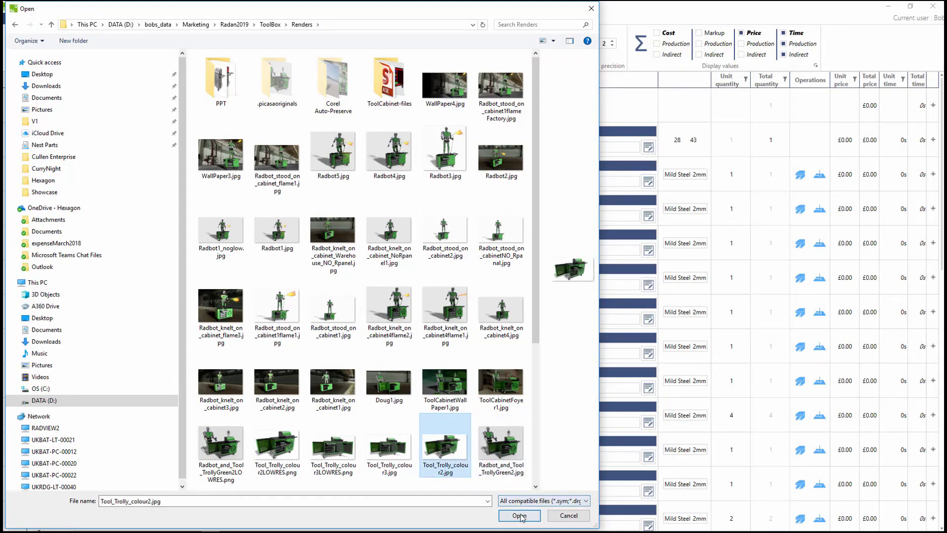
left_click(519, 515)
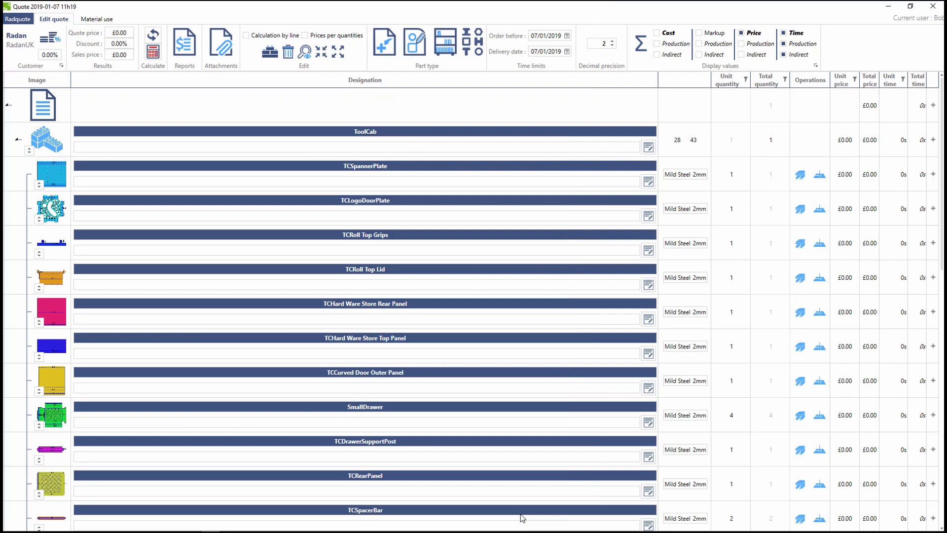
mouse_move(52, 143)
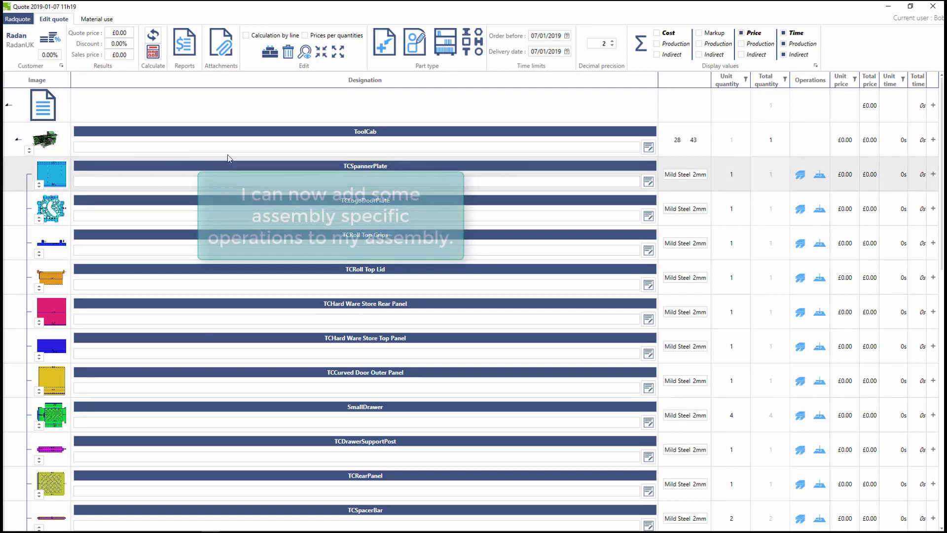
left_click(152, 58)
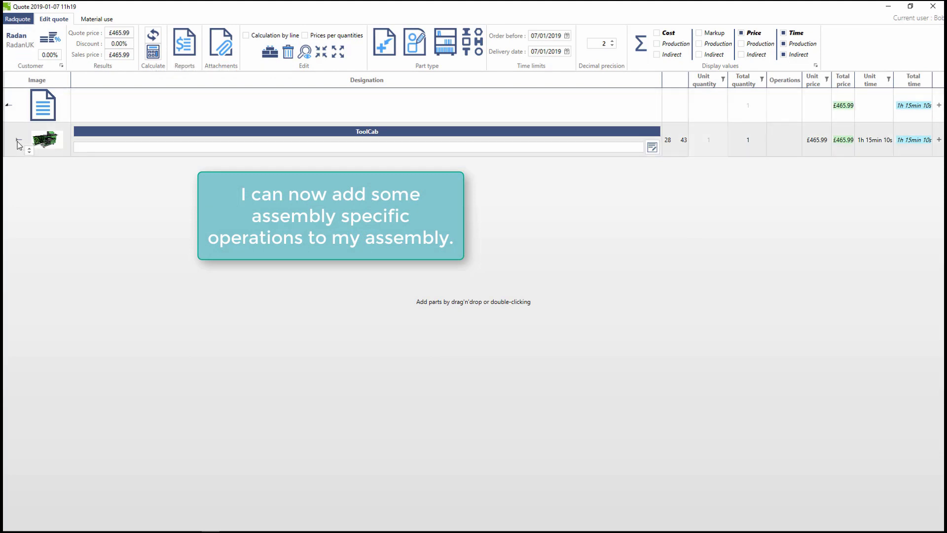
Add the Welding and Assembly operations to the ToolCab assembly.
left_click(781, 149)
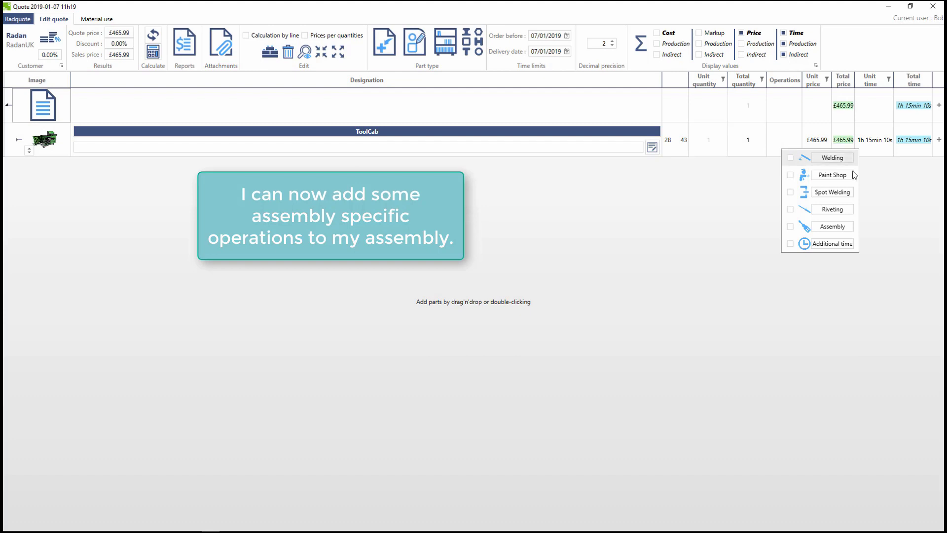
left_click(790, 158)
left_click(790, 226)
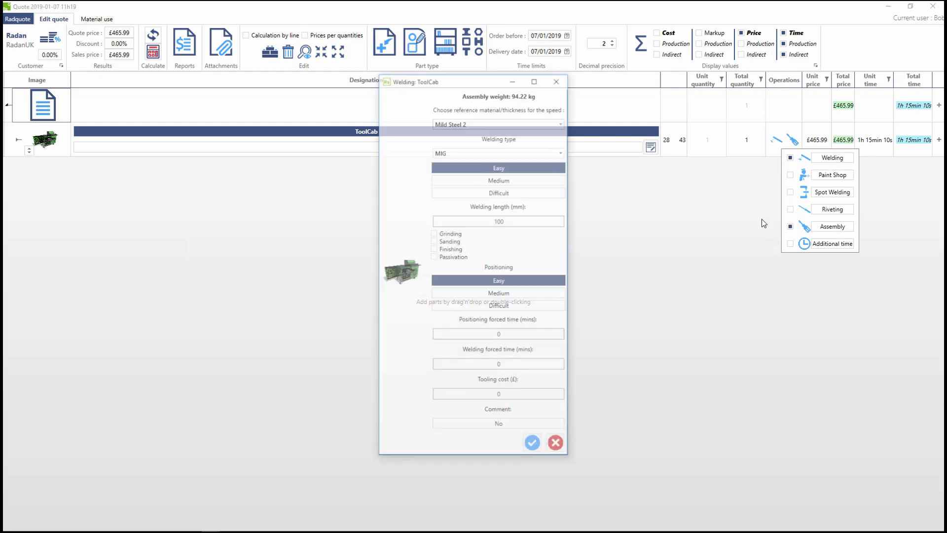
Configure ToolCab's welding operation with Medium welding difficulty, Grinding and Medium positioning, keeping Mild Steel 2 as the reference material.
left_click(563, 123)
left_click(564, 125)
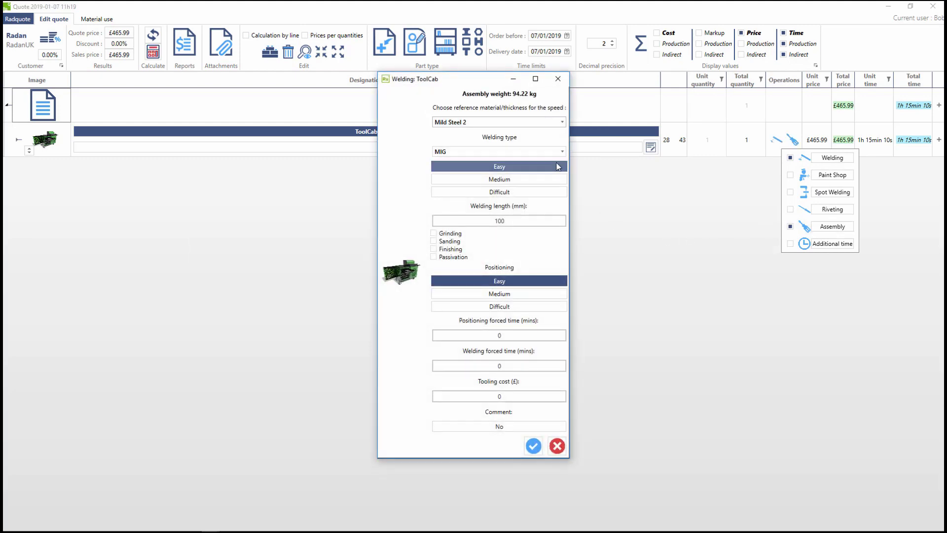
left_click(511, 181)
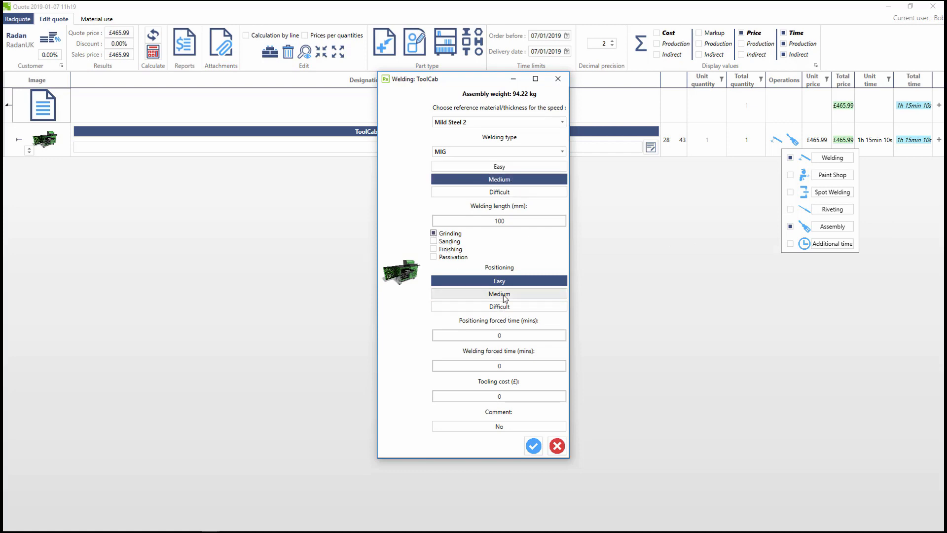
left_click(508, 295)
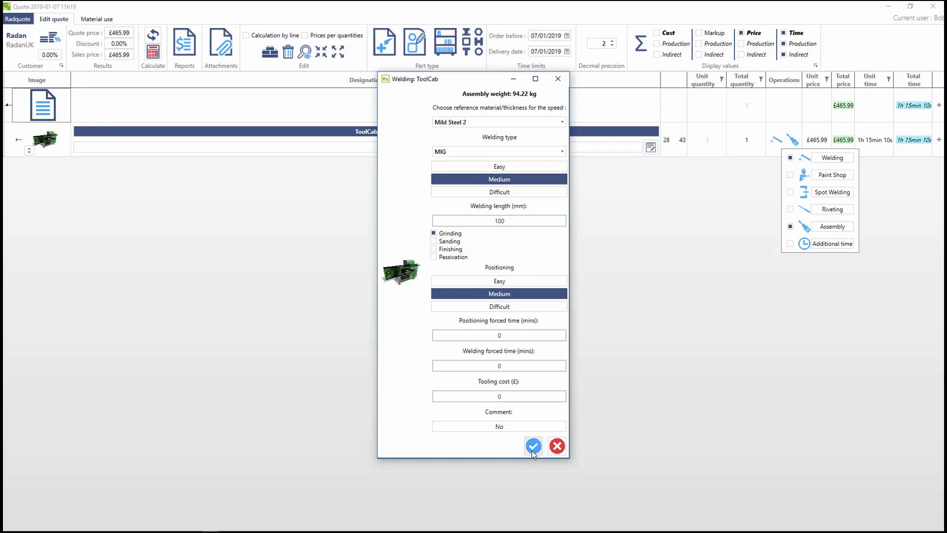
Set the positioning forced time to 25 minutes, complete the remaining welding time and tooling cost values, and enter ToolCab's assembly time.
left_click(529, 334)
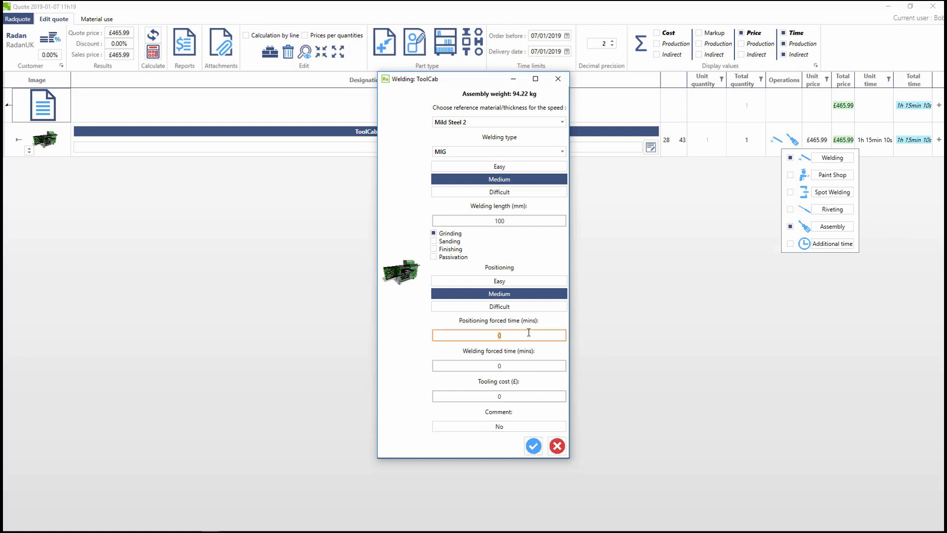
left_click(523, 364)
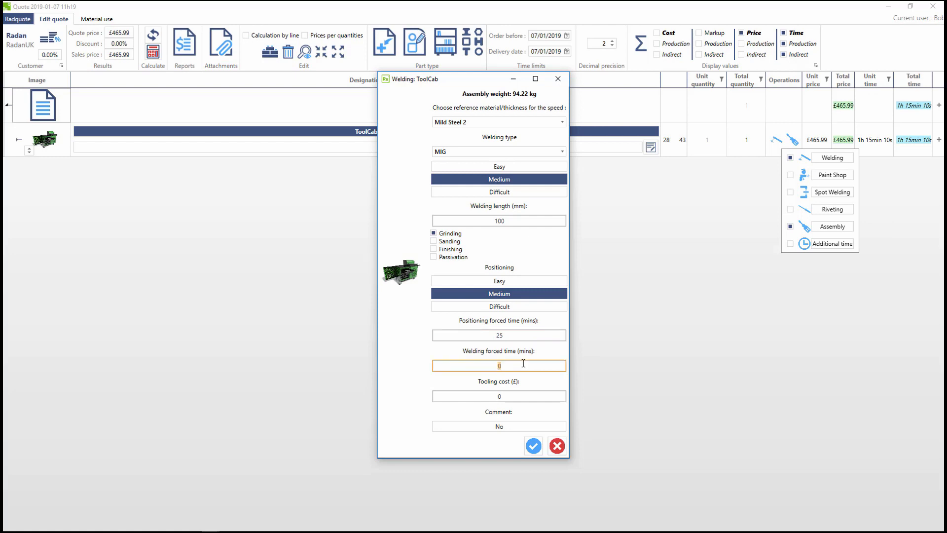
left_click(513, 395)
type("25")
left_click(535, 447)
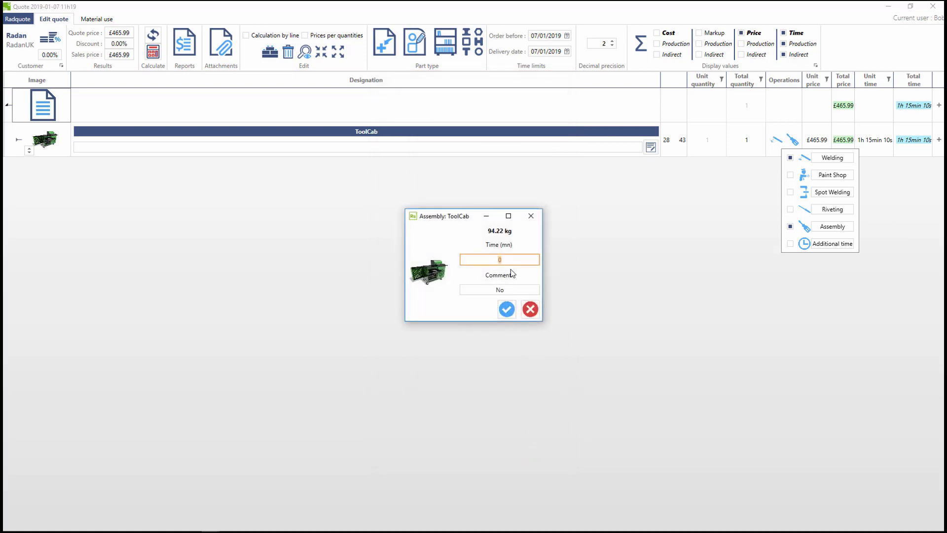
type("2")
left_click(506, 309)
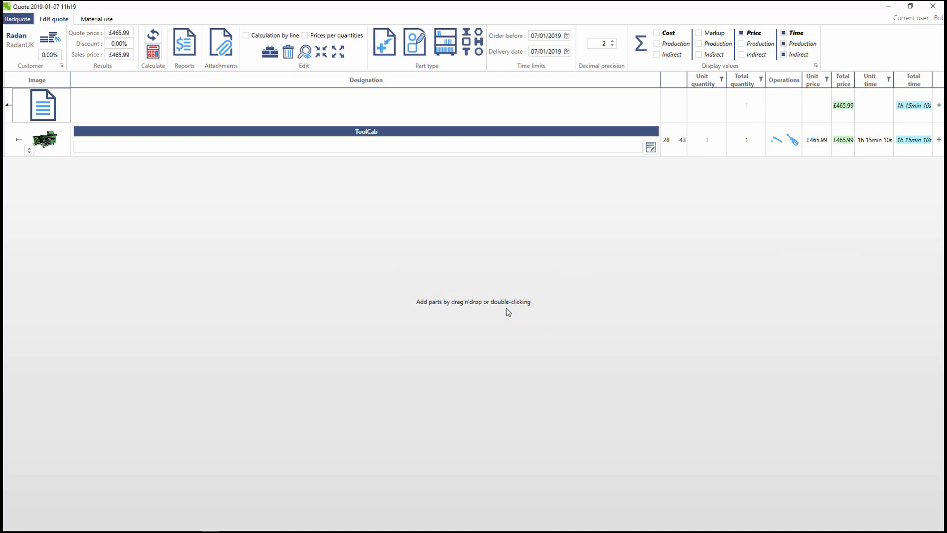
Calculate the ToolCab quote and review its Standard Report, closing the report when finished.
left_click(153, 50)
left_click(178, 45)
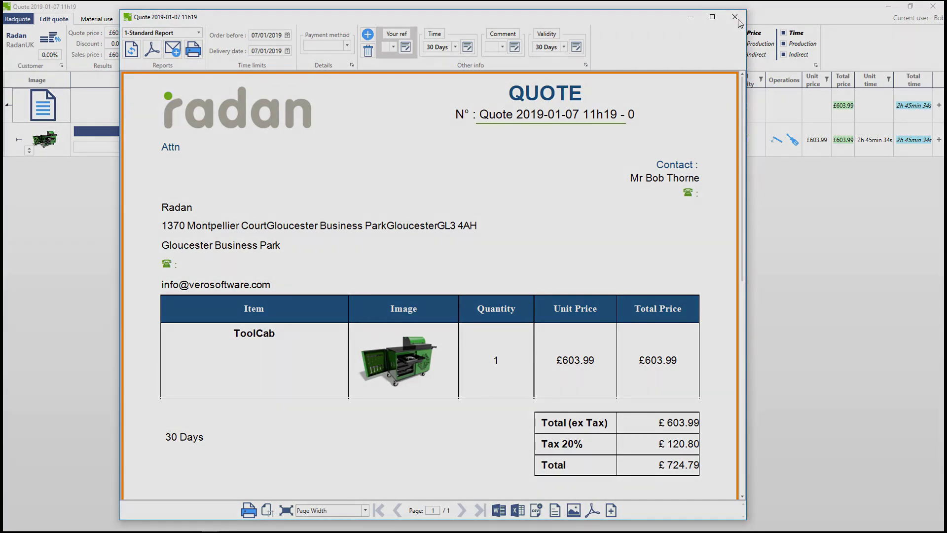
left_click(735, 18)
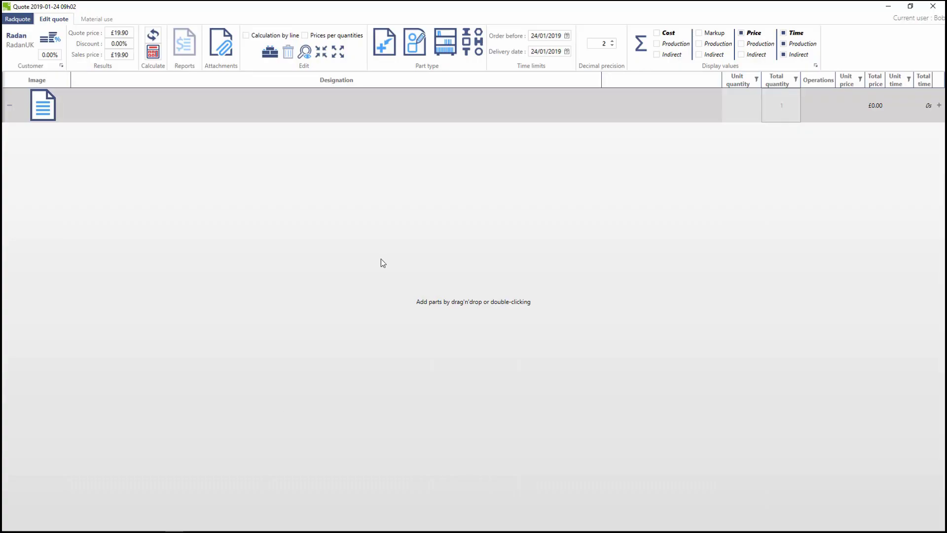
Add a 1700 mm Mild Steel rectangular 80x50x3 tube from 3000 mm stock to the new quote with drawing number Tube1.
left_click(472, 41)
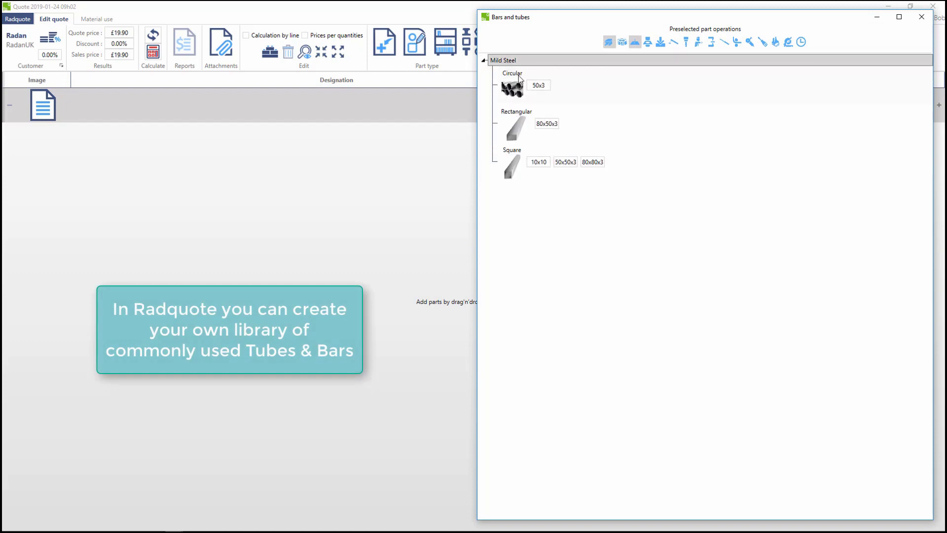
left_click(549, 124)
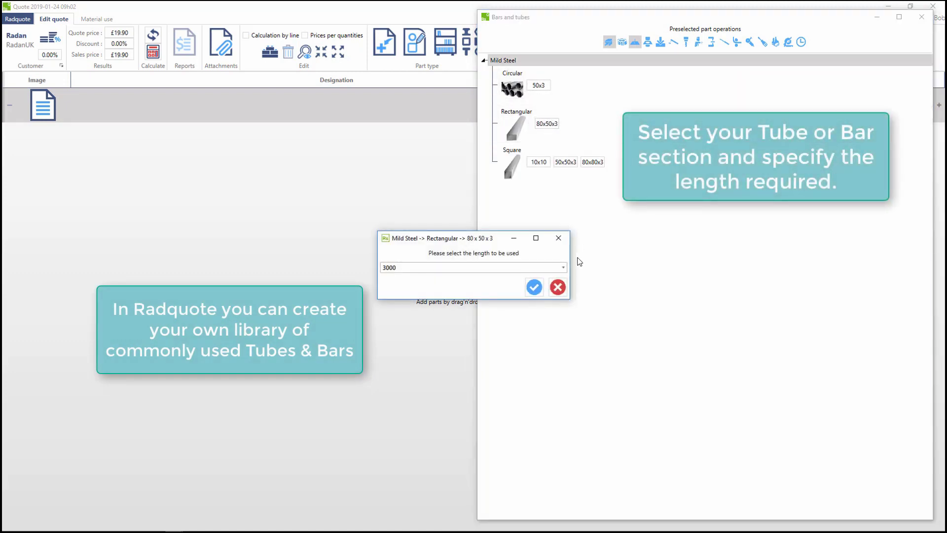
left_click(562, 268)
left_click(459, 277)
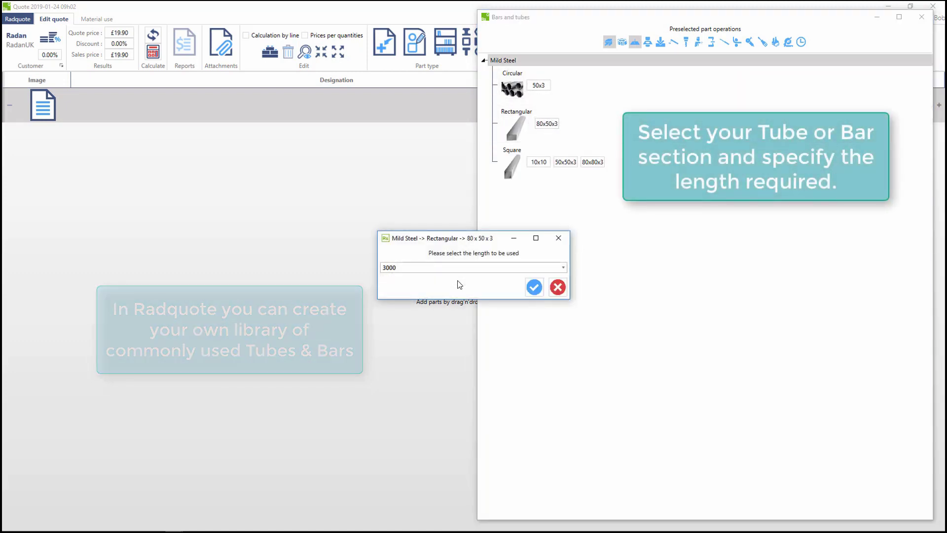
left_click(534, 287)
type("1700")
key("Return")
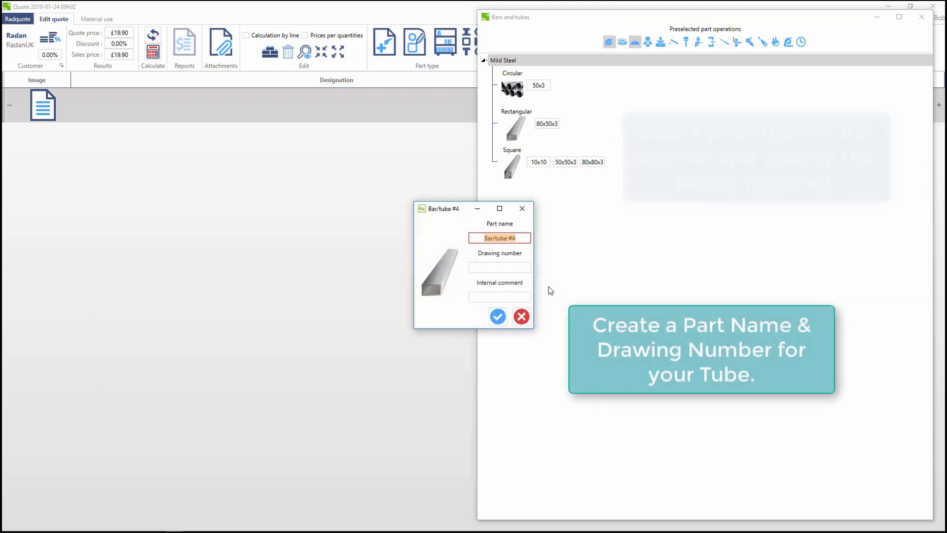
left_click(507, 267)
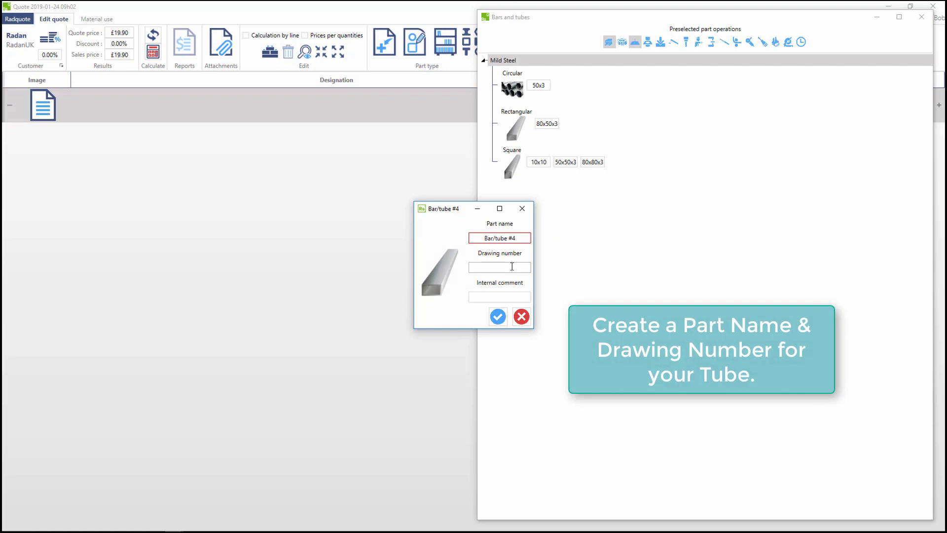
type("Tube1")
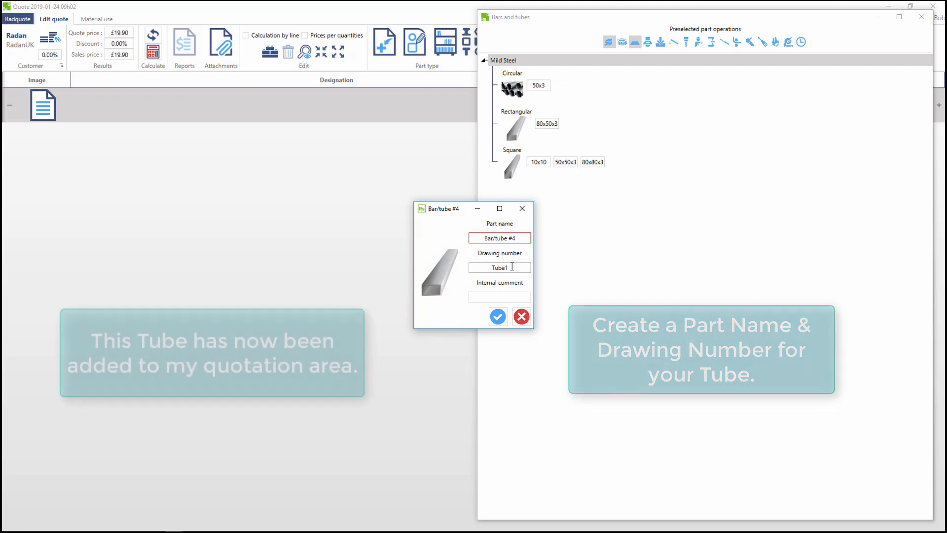
left_click(498, 316)
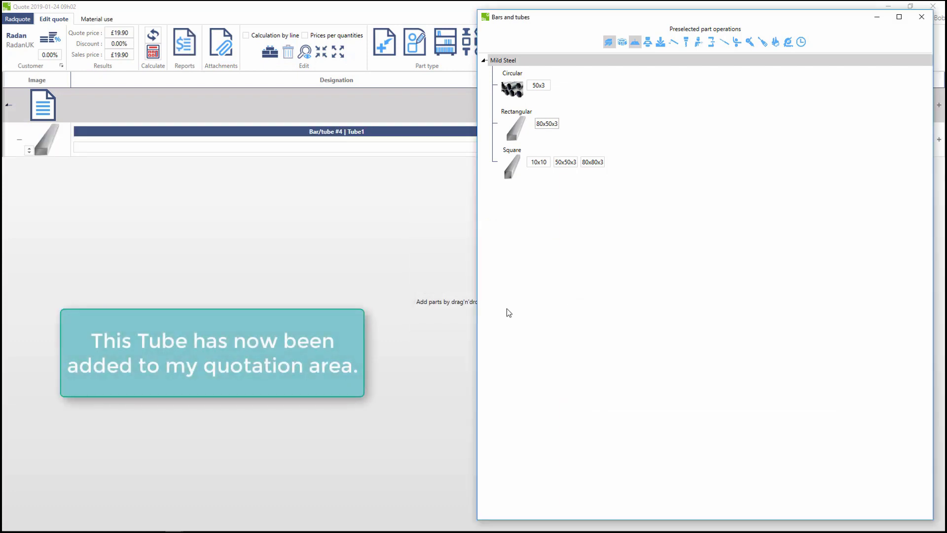
Add a Mild Steel circular 50x3 tube from 3000 mm stock with drawing number Tube2 and close the bar and tube library.
left_click(539, 86)
left_click(551, 269)
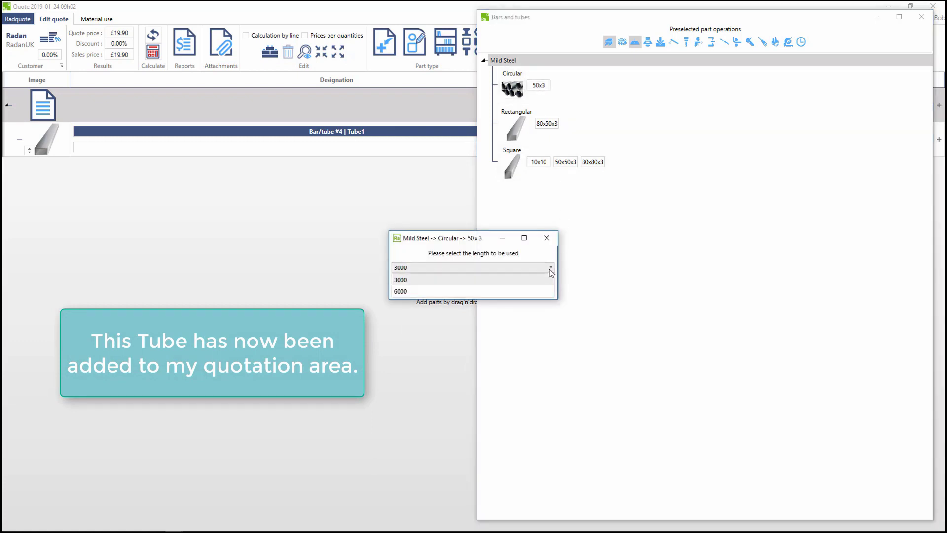
left_click(414, 281)
left_click(519, 286)
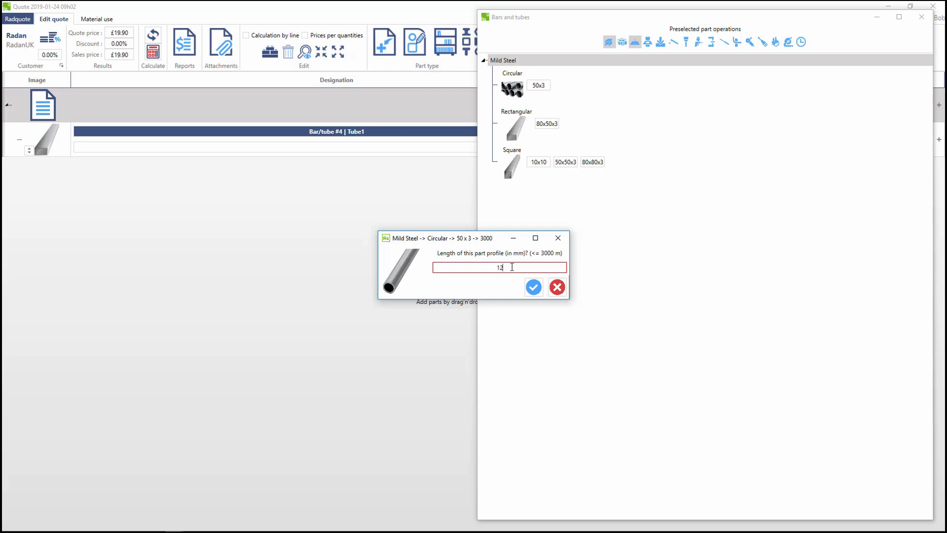
left_click(534, 287)
left_click(500, 267)
type("Tube2")
left_click(498, 316)
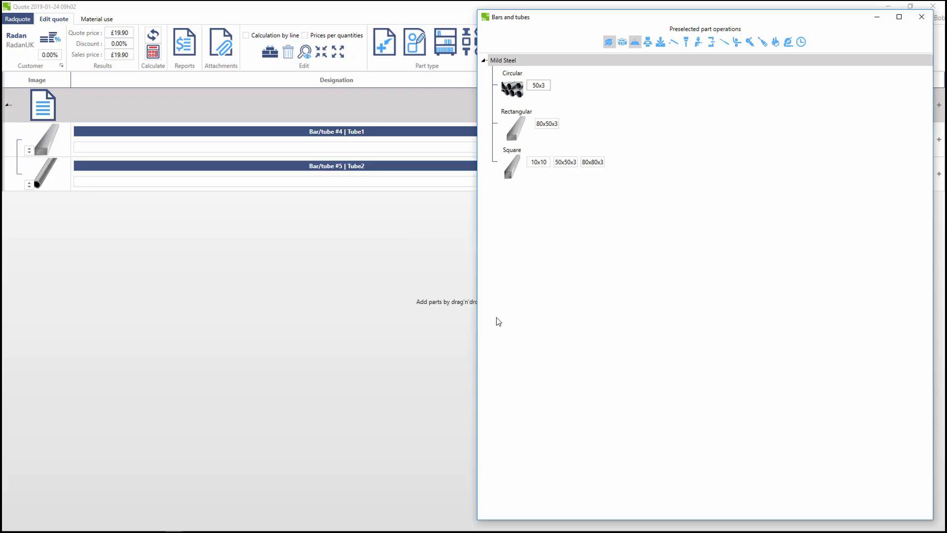
left_click(921, 17)
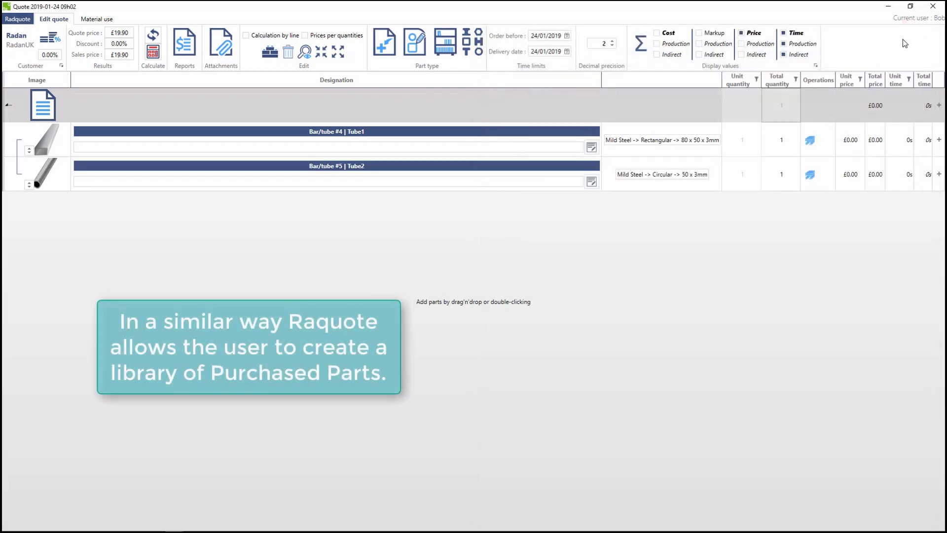
Add the purchased part Nut M3 from the Cage group of Nuts to the quote.
left_click(445, 44)
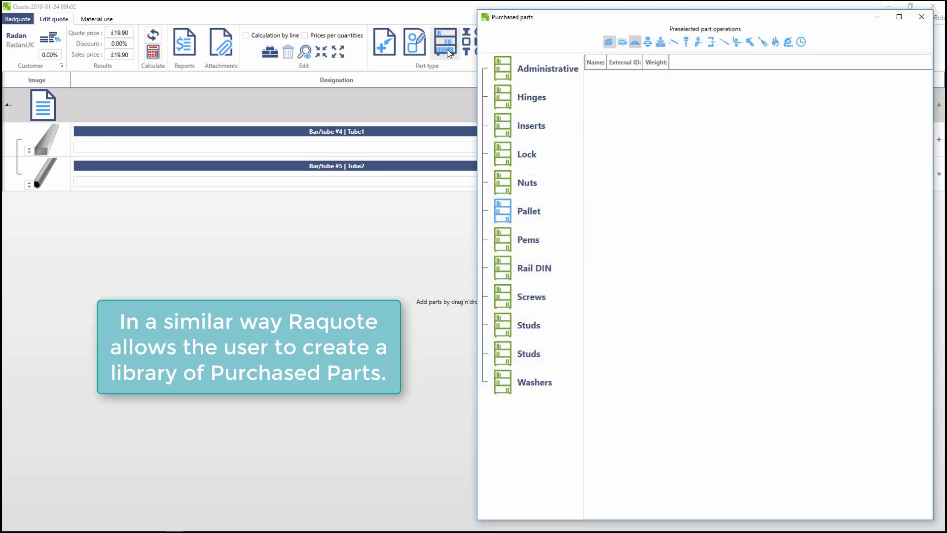
left_click(527, 183)
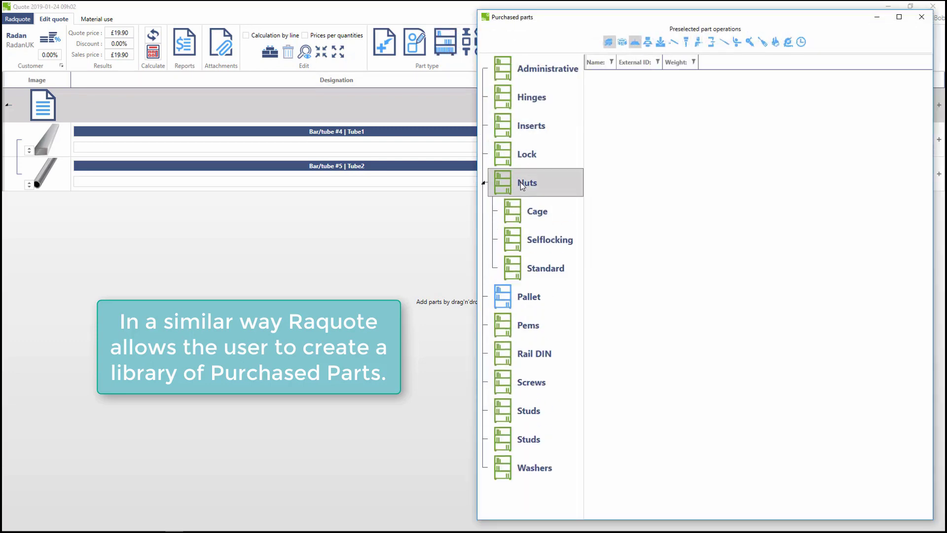
left_click(537, 213)
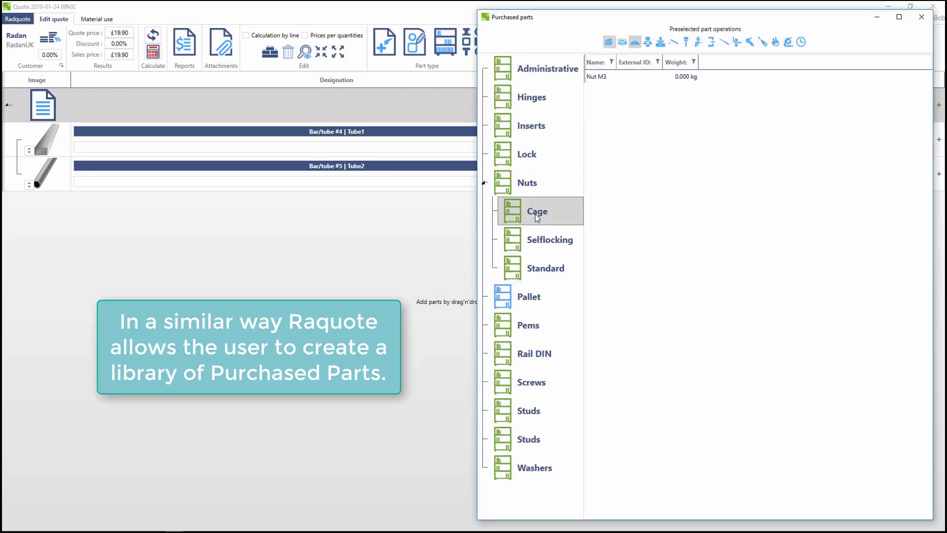
double_click(602, 78)
Add the purchased part CHC 632-10 from the Concealed Head group of Pems and close the purchased parts library.
left_click(513, 327)
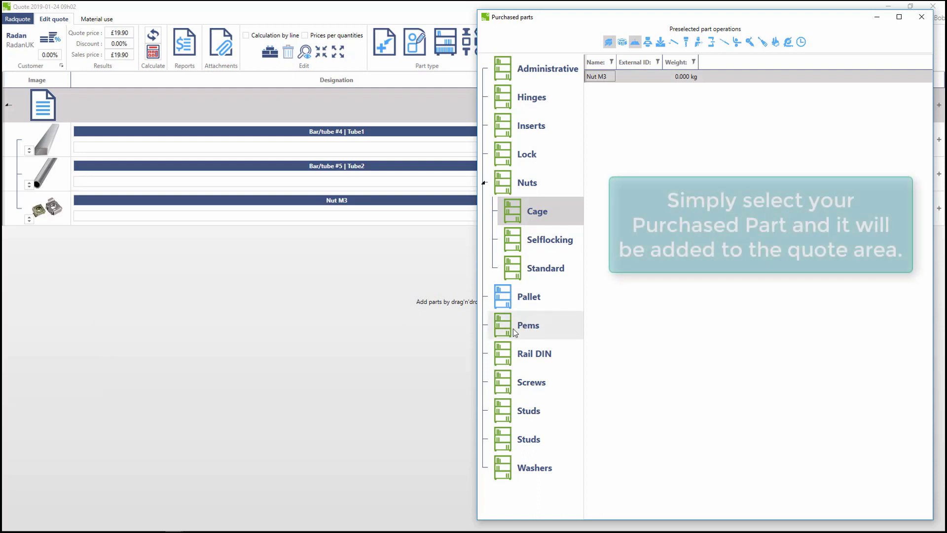
left_click(551, 358)
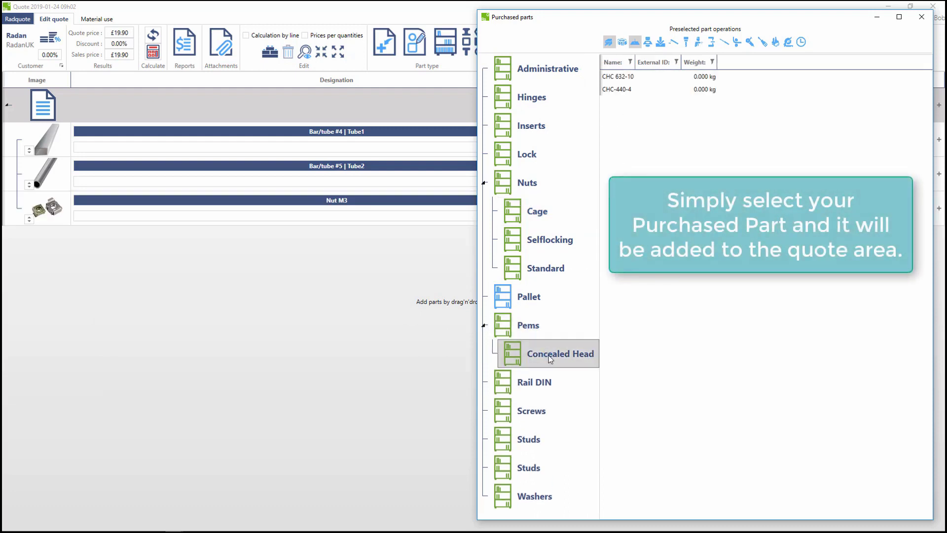
double_click(637, 76)
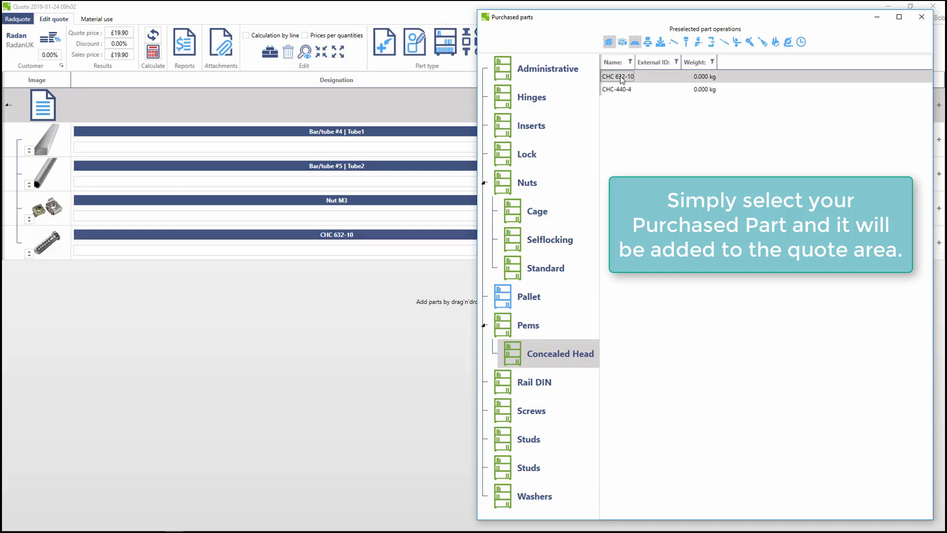
left_click(922, 15)
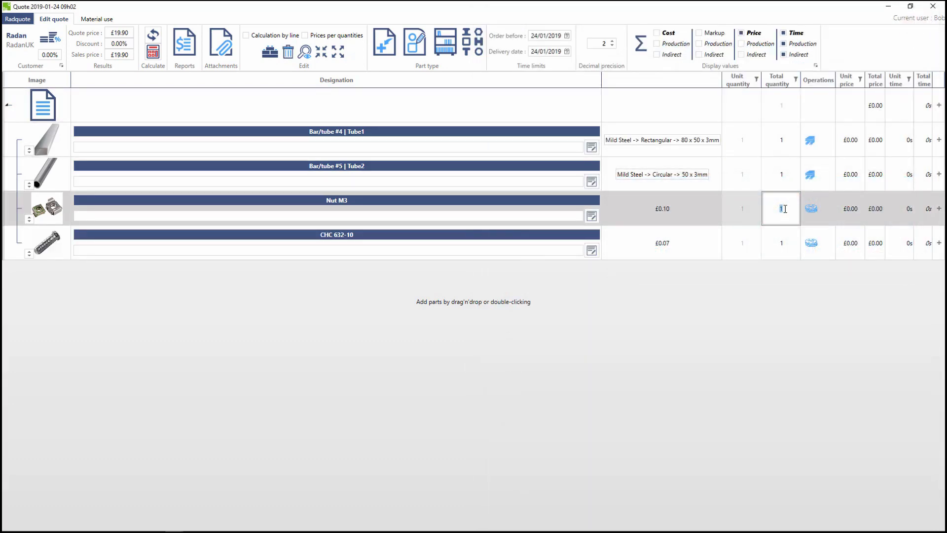
Set the total quantities to 25 for Nut M3, 15 for CHC 632-10, 10 for Tube2 and 12 for Tube1, and calculate the quote.
type("5")
left_click(789, 248)
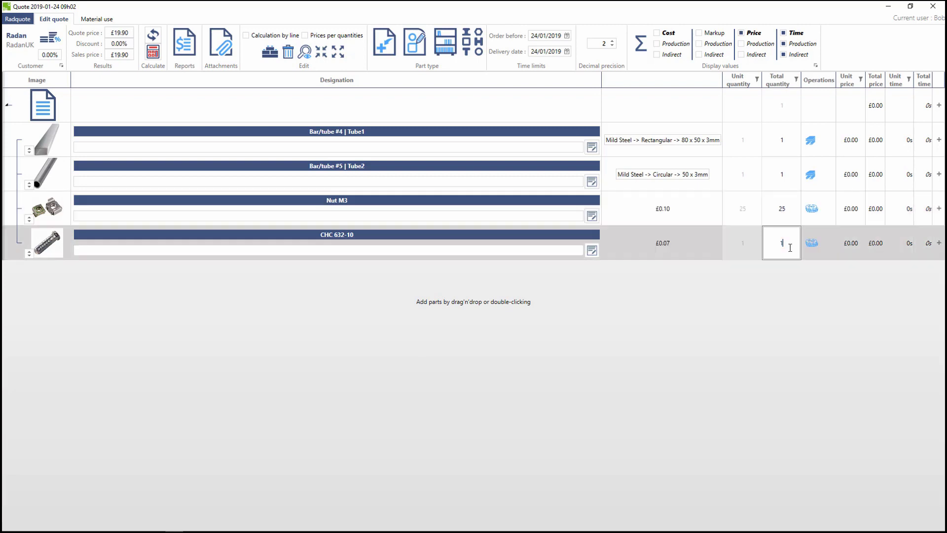
left_click(792, 182)
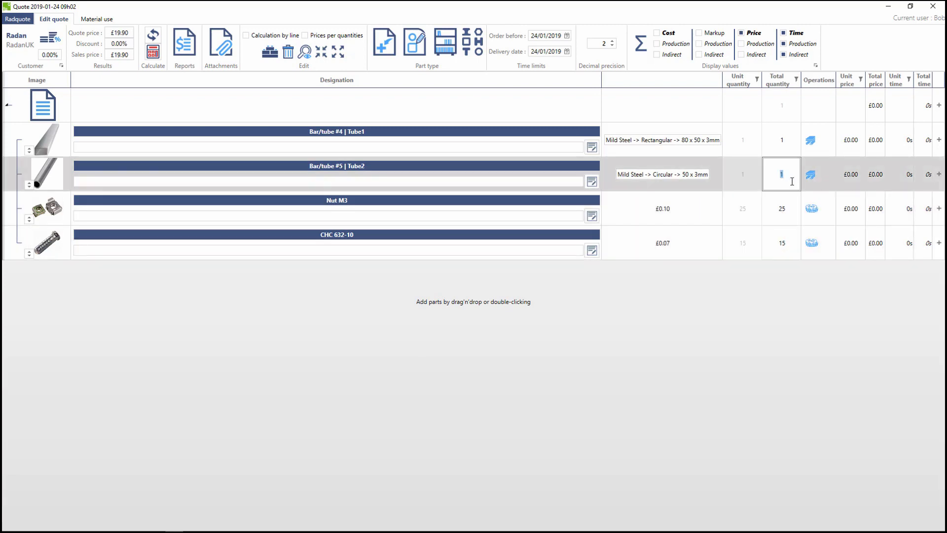
type("0")
left_click(795, 147)
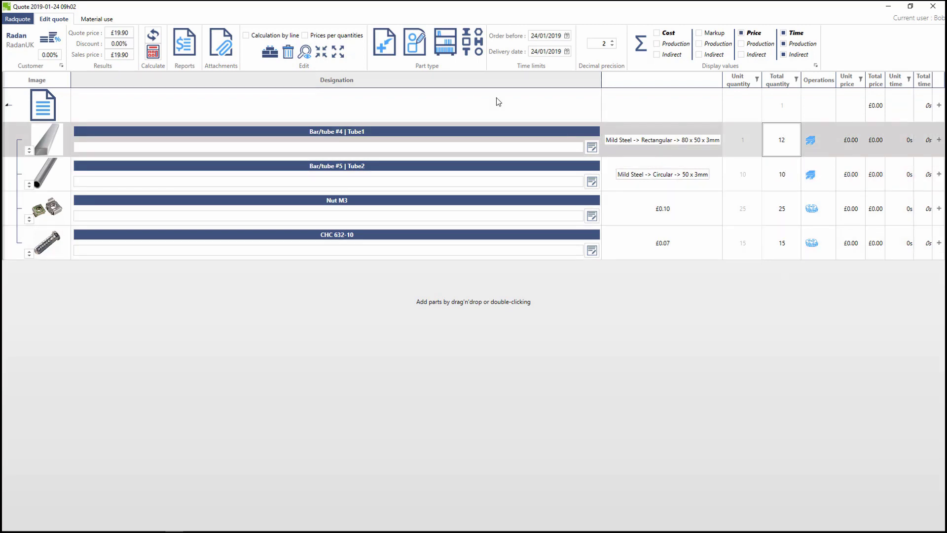
left_click(153, 52)
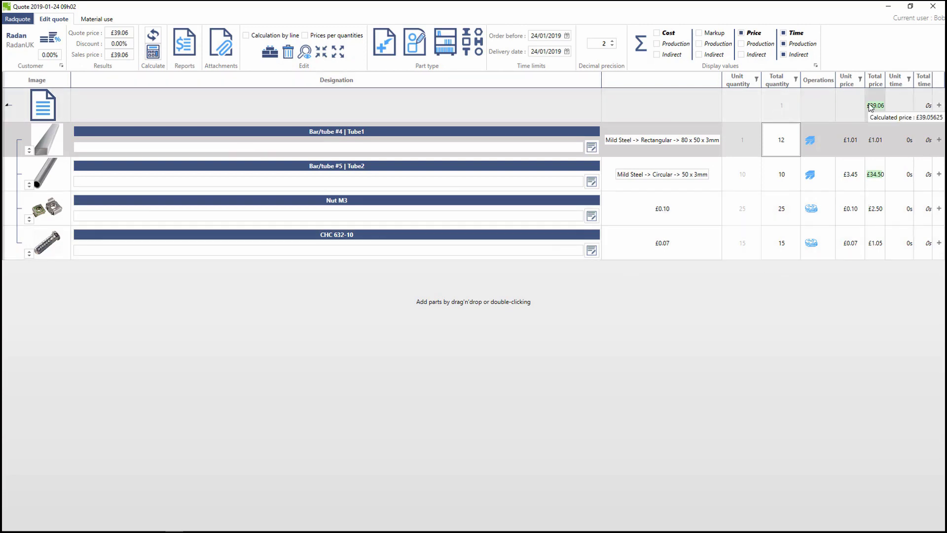
Check the calculated prices of the two tubes and read through the quote report.
mouse_move(872, 171)
mouse_move(852, 152)
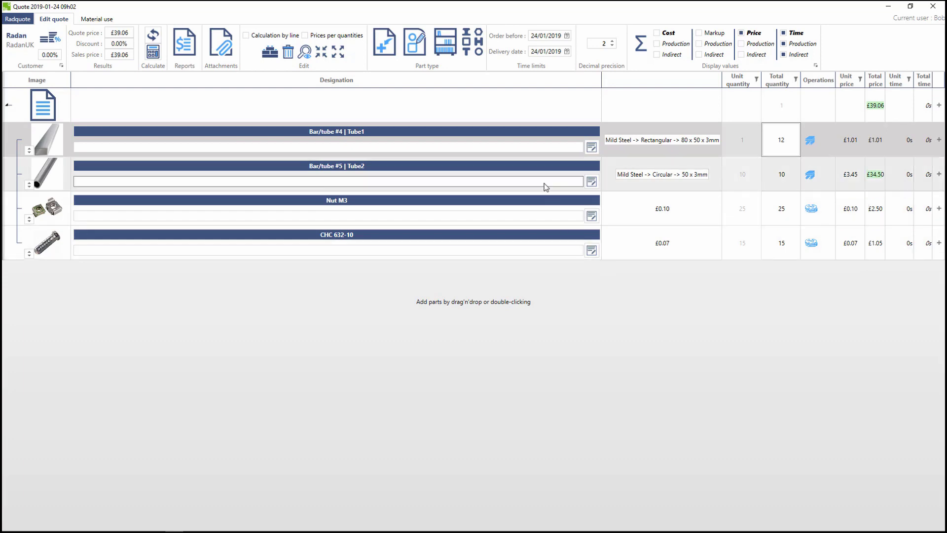
left_click(183, 51)
scroll(404, 286, "down", 4)
scroll(704, 281, "down", 2)
scroll(705, 281, "up", 5)
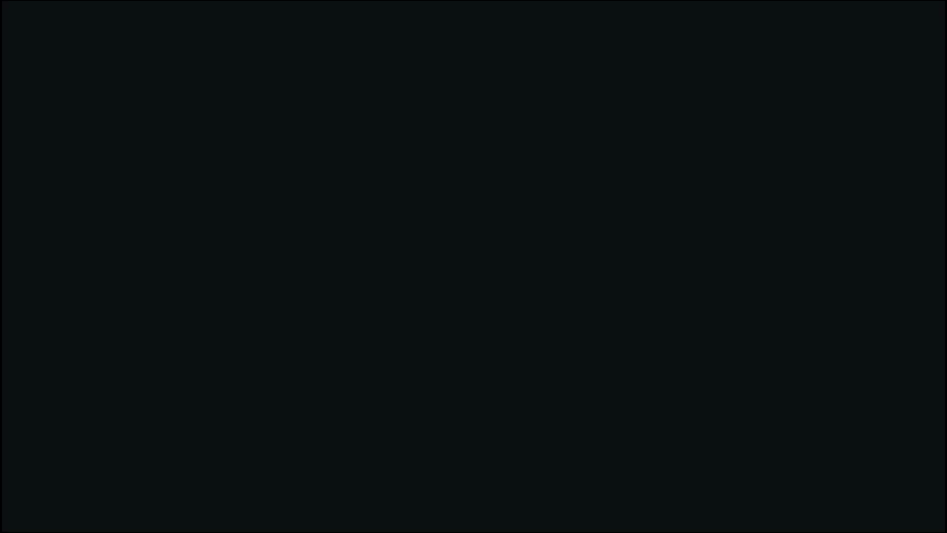